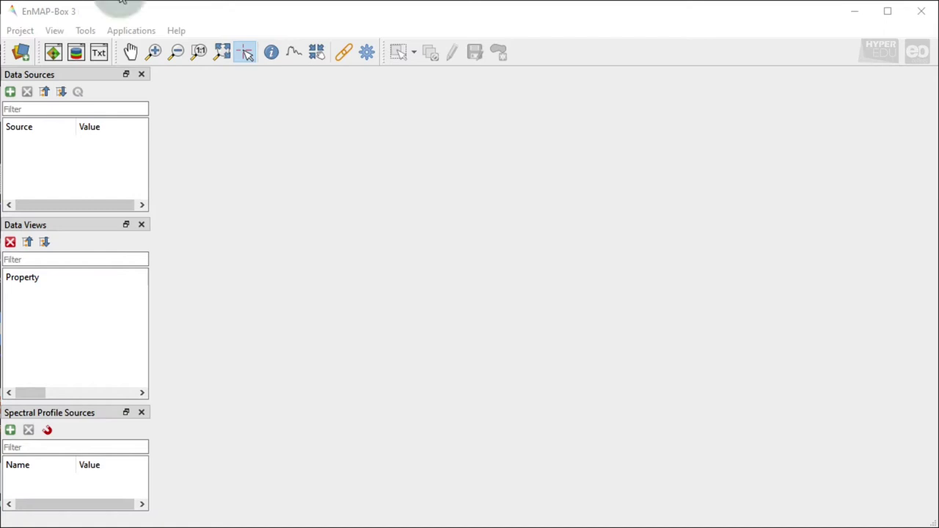
Load the Project menu's example Berlin data, accepting the test-data download.
click(30, 31)
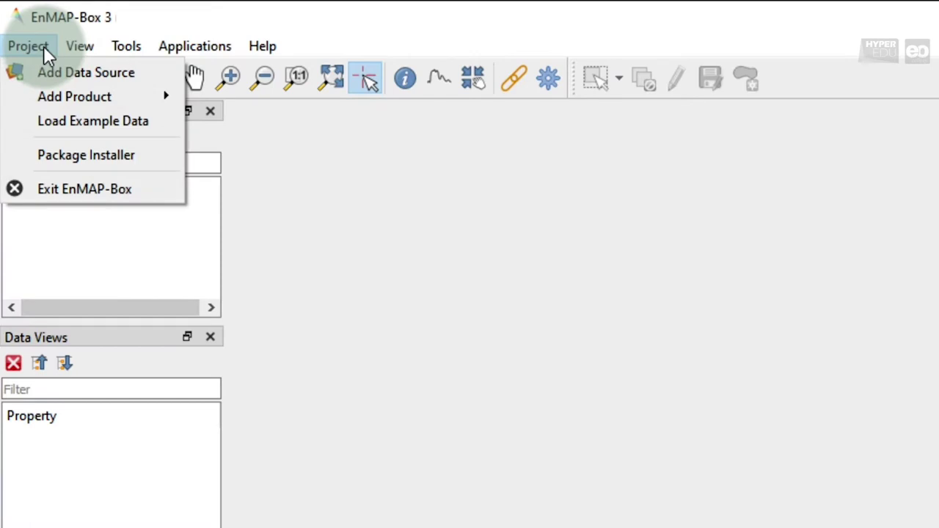
click(110, 125)
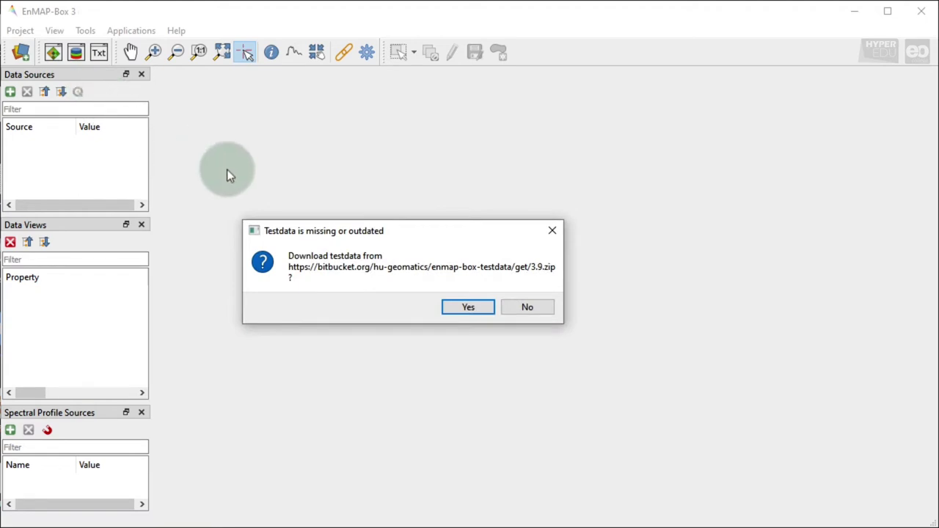
click(469, 309)
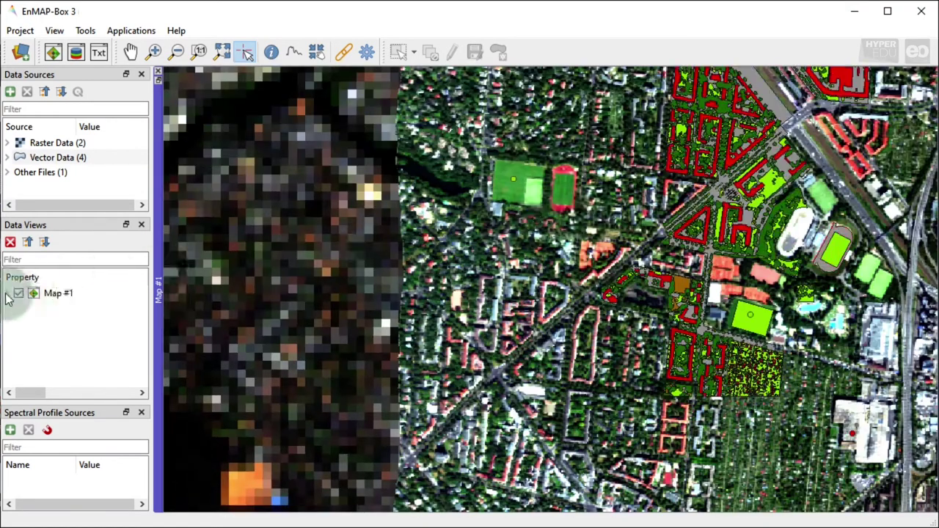
Hide the landcover point and polygon layers in Map #1, leaving hires_berlin and enmap_berlin visible.
click(7, 292)
click(27, 308)
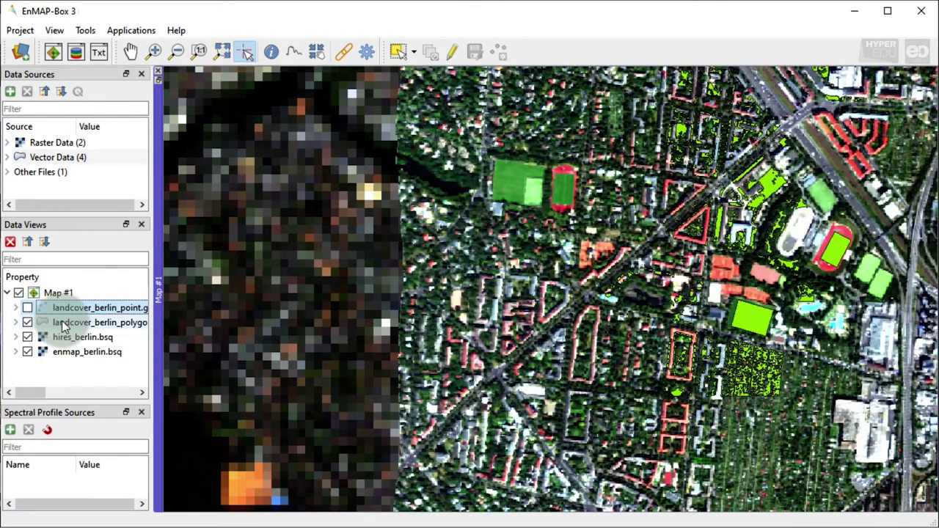
click(40, 323)
click(27, 323)
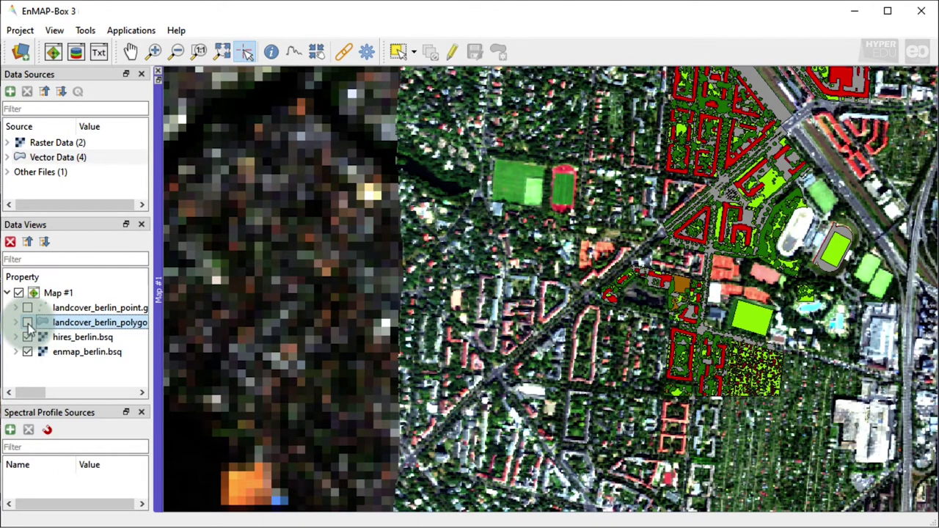
click(79, 338)
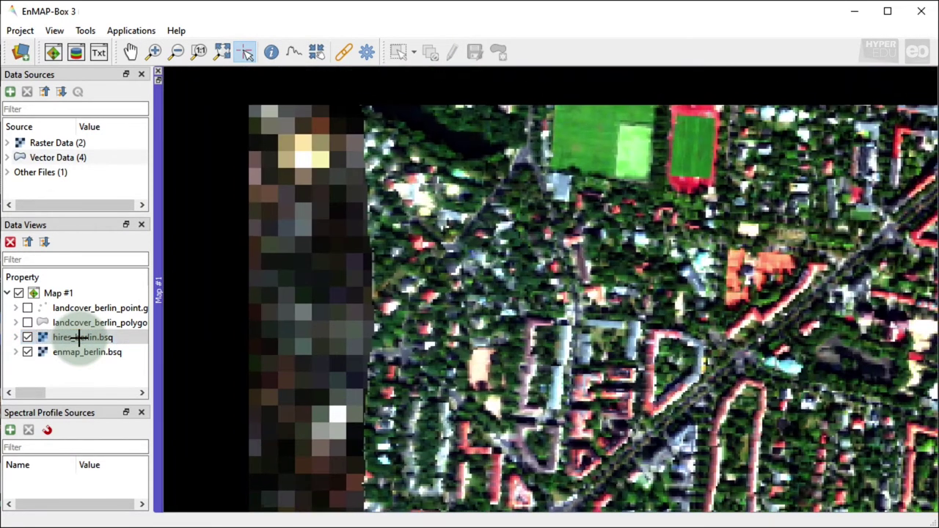
click(28, 339)
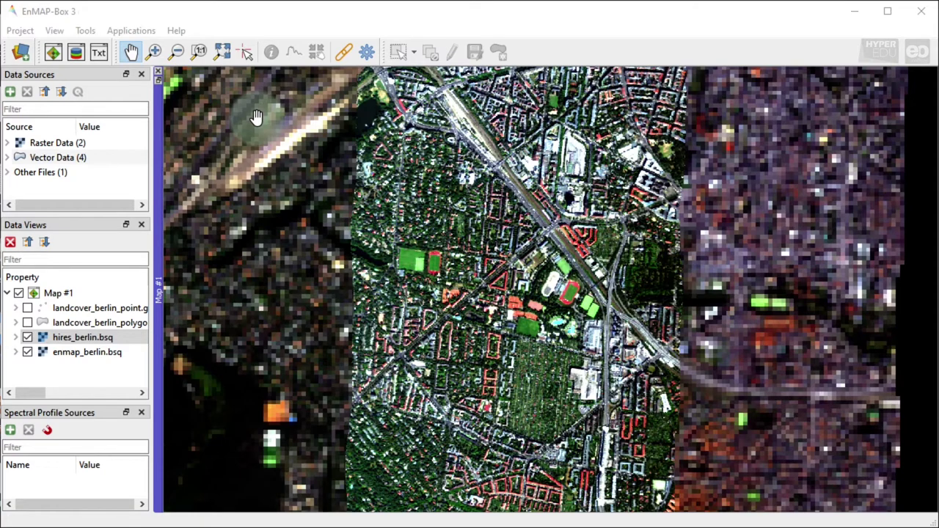
Switch to the spectral profile identify tool and collect a pixel's profile from the map.
key(i)
click(245, 55)
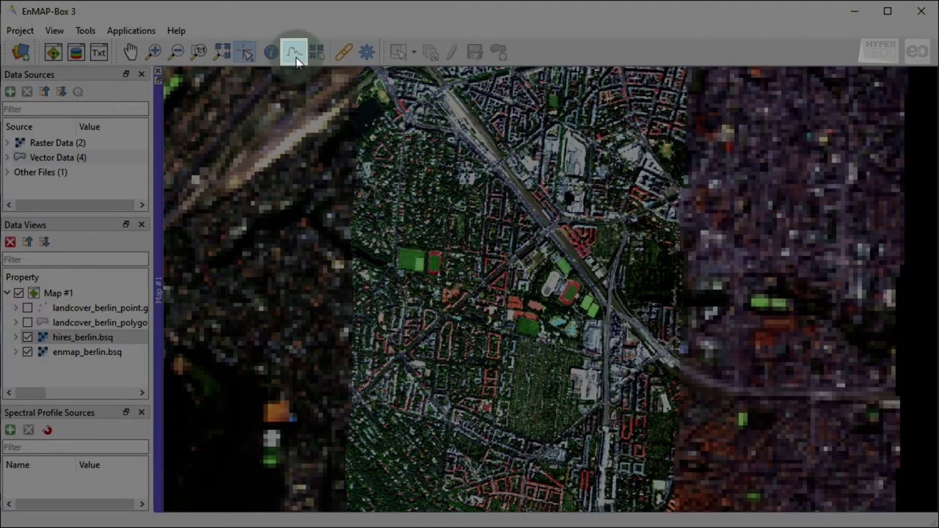
click(294, 52)
click(284, 259)
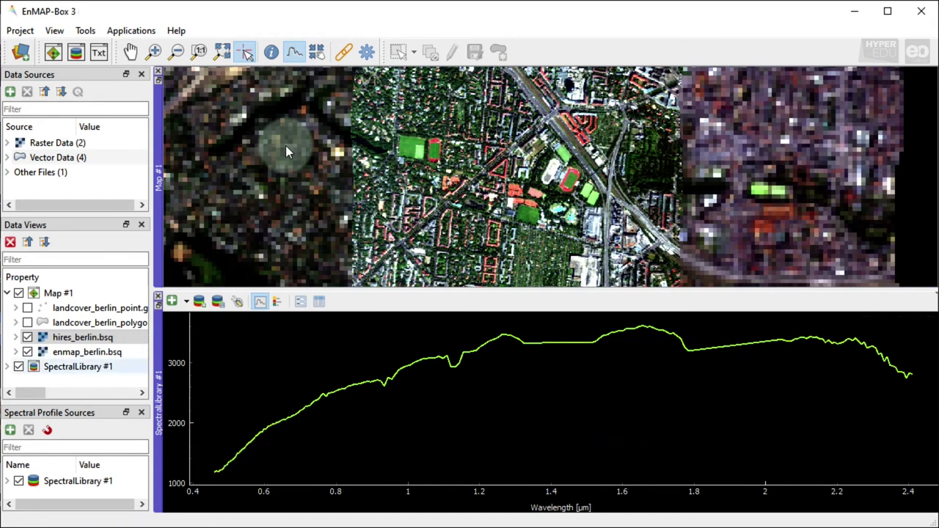
Rename SpectralLibrary #1 to 'Speclib' in Data Views.
click(58, 293)
click(110, 366)
click(114, 371)
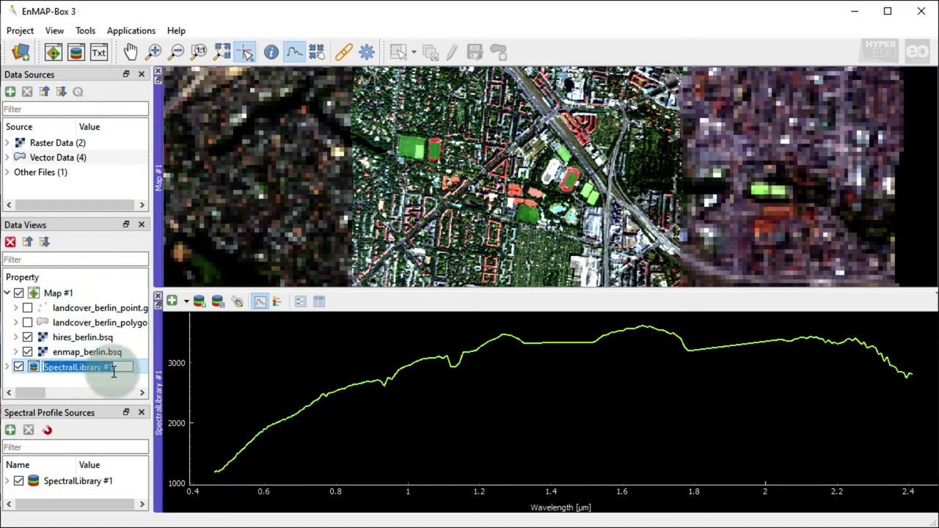
text(Speclib)
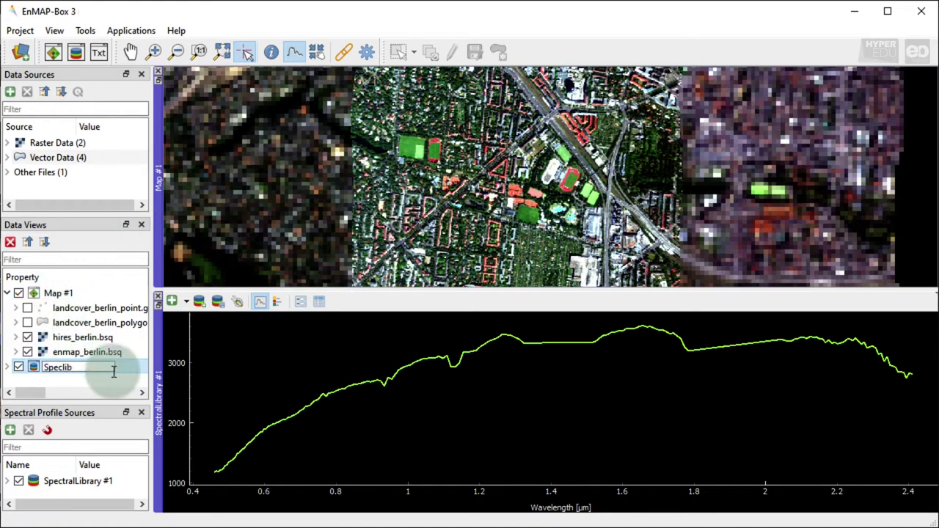
key(Return)
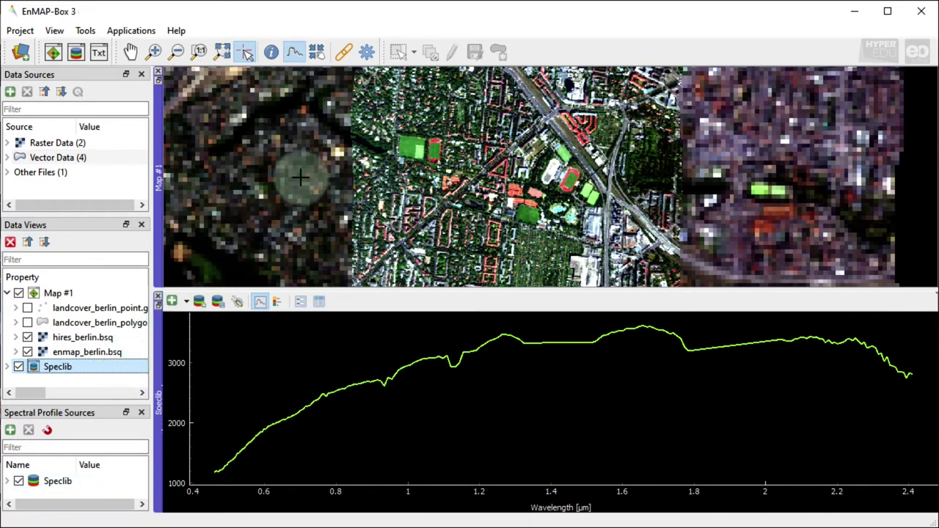
Preview pixel spectra, add the shown profile, and switch on Add profiles automatically.
click(308, 146)
drag(308, 147, 370, 343)
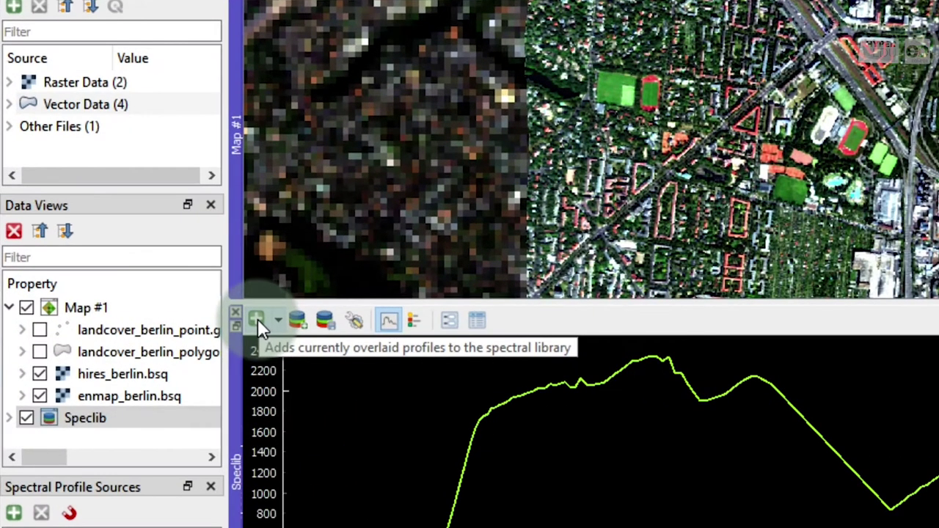
click(256, 320)
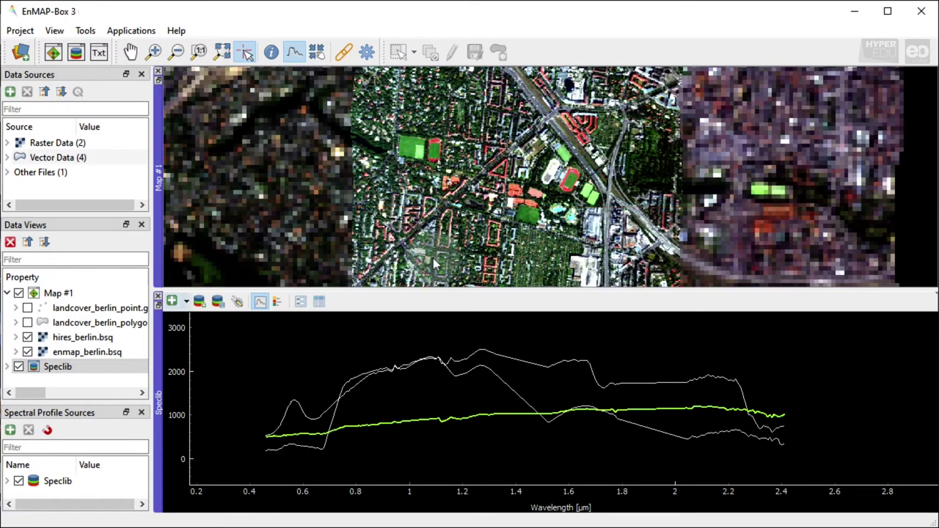
click(186, 301)
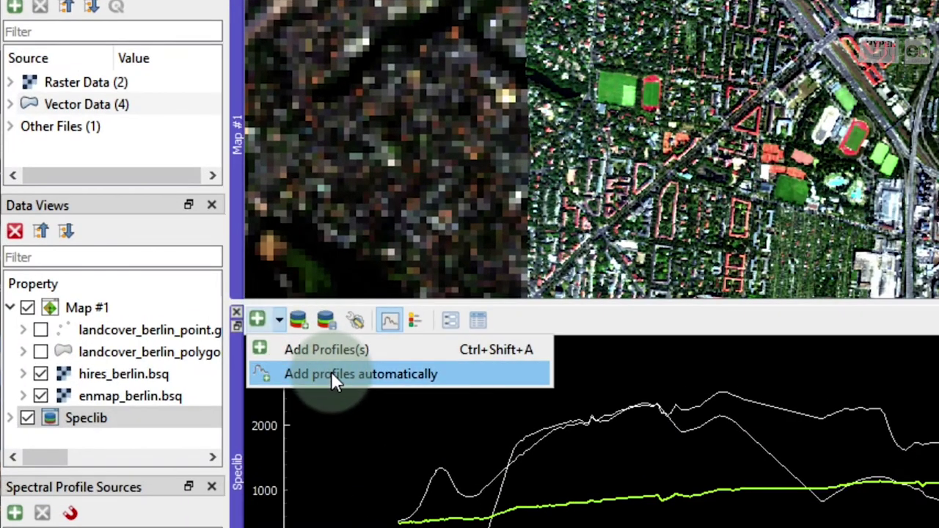
click(220, 338)
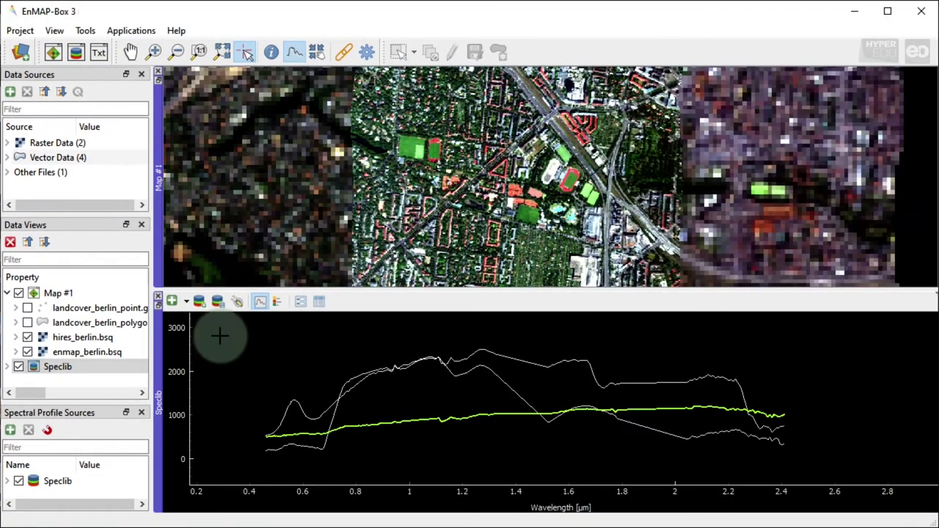
Collect profiles from three pixels in the right image and two in the left image.
click(720, 138)
click(759, 130)
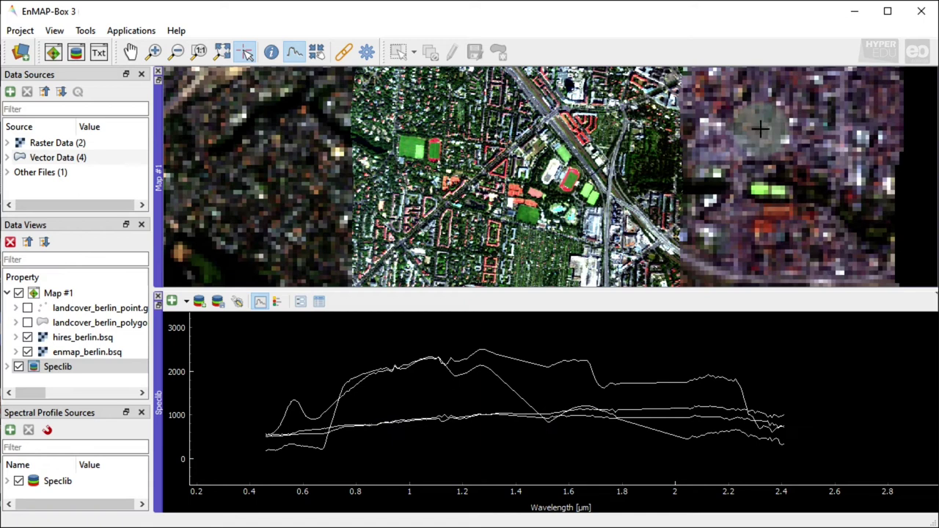
click(814, 130)
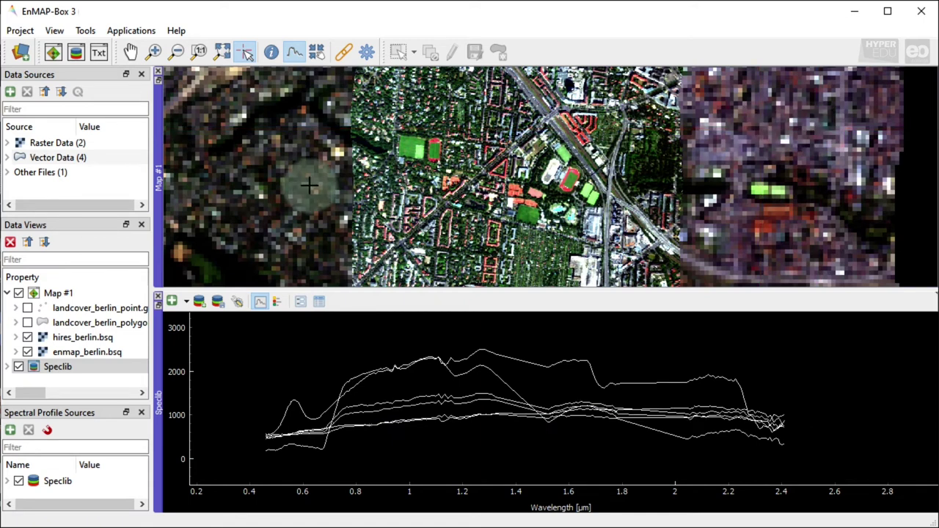
click(308, 185)
click(297, 177)
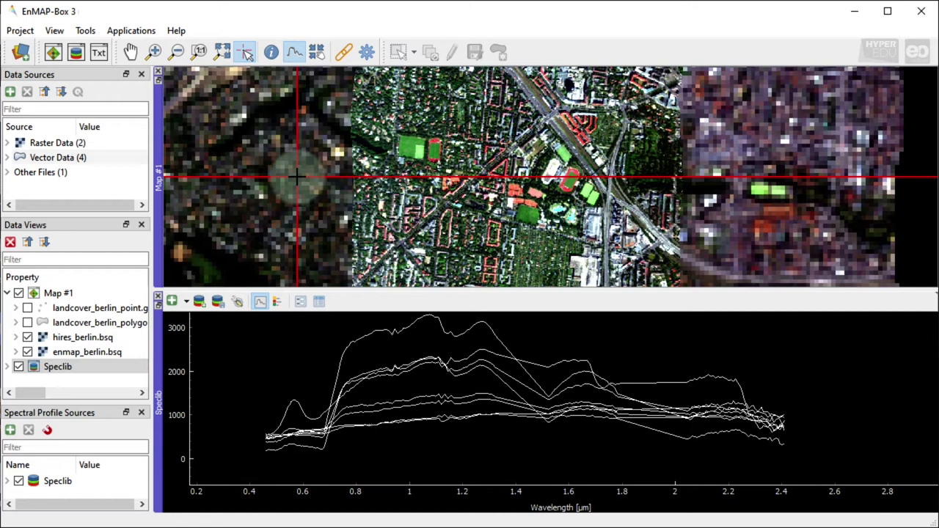
click(320, 302)
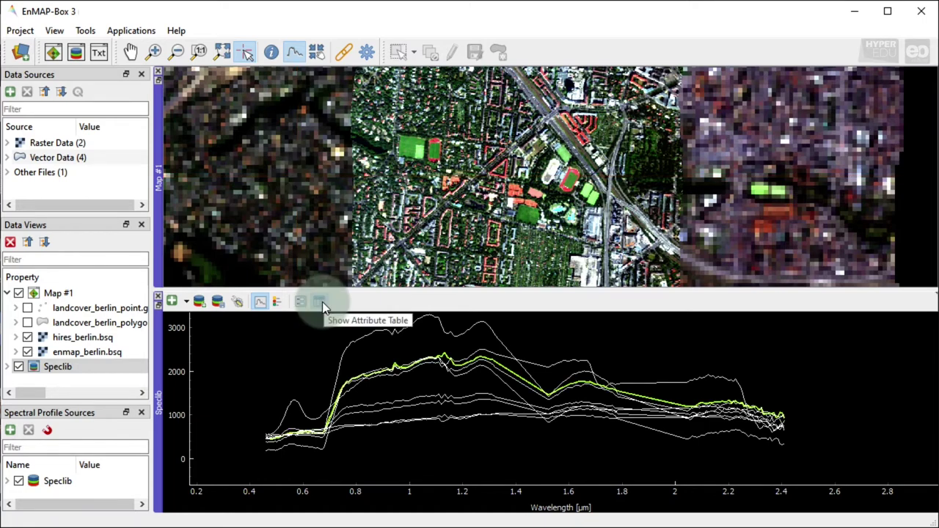
In the attribute table, name the first and row 7 profiles 'vegetation'.
click(322, 301)
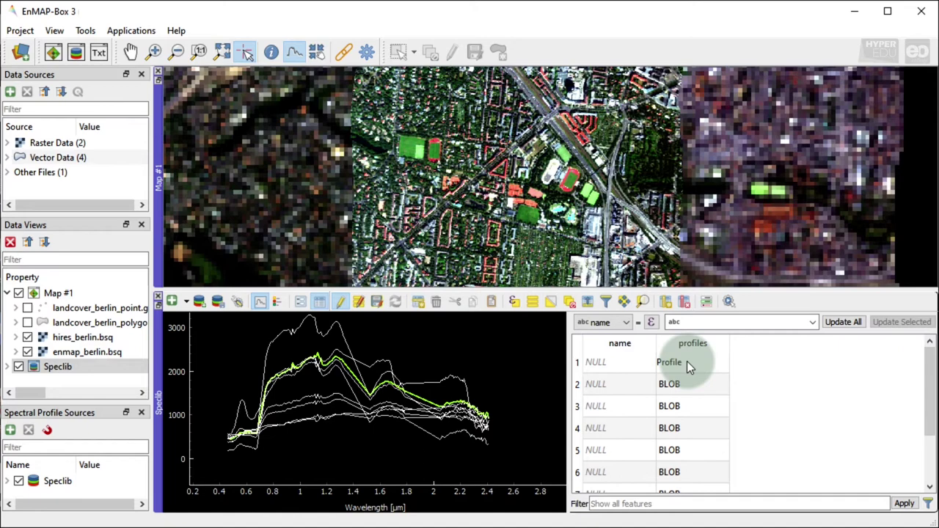
key(Return)
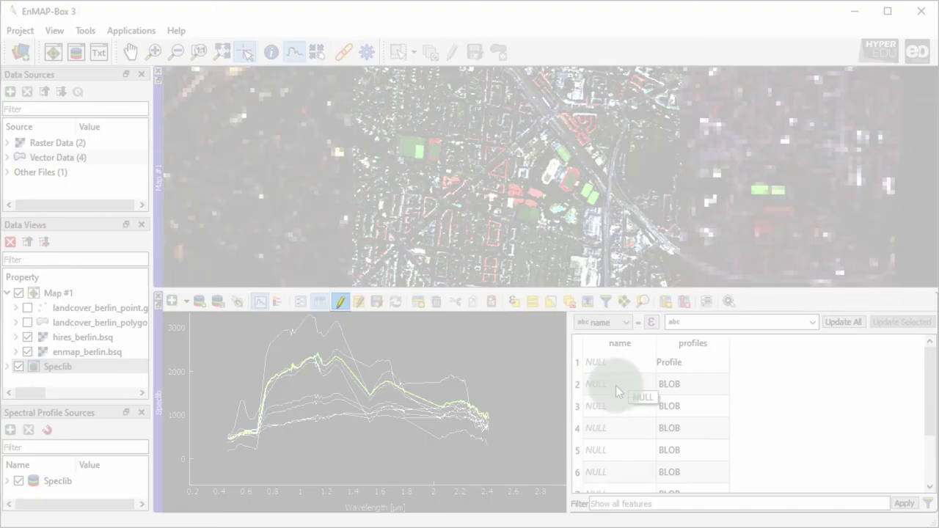
double_click(630, 363)
text(vegetat)
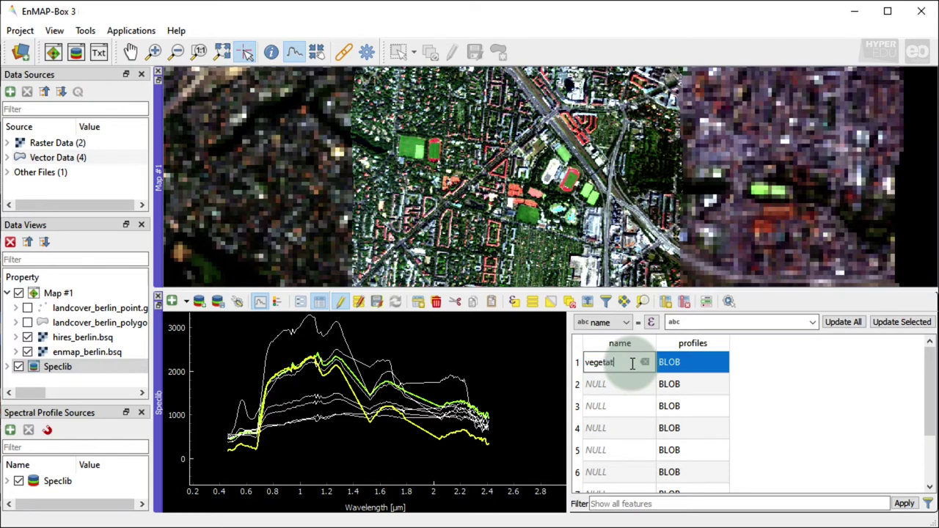
text(ion)
click(344, 339)
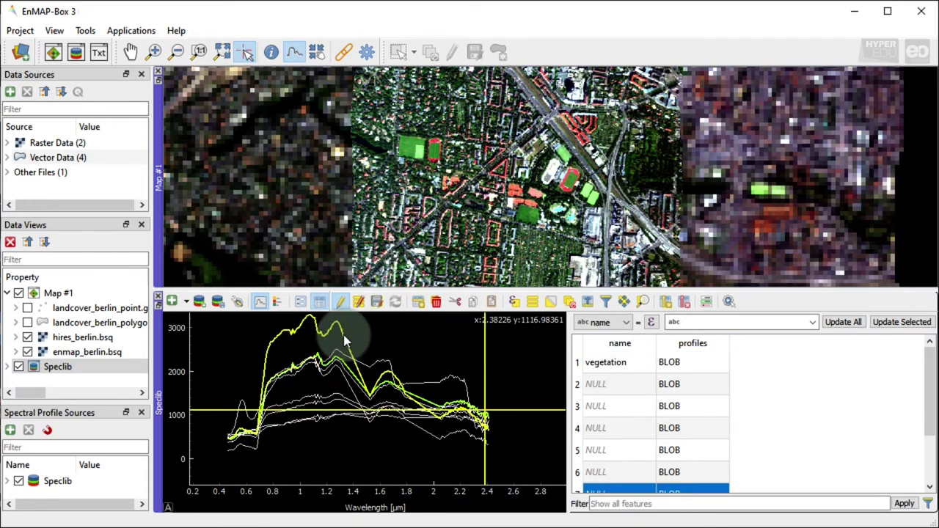
scroll(586, 419, down, 1)
double_click(596, 437)
text(vegetation)
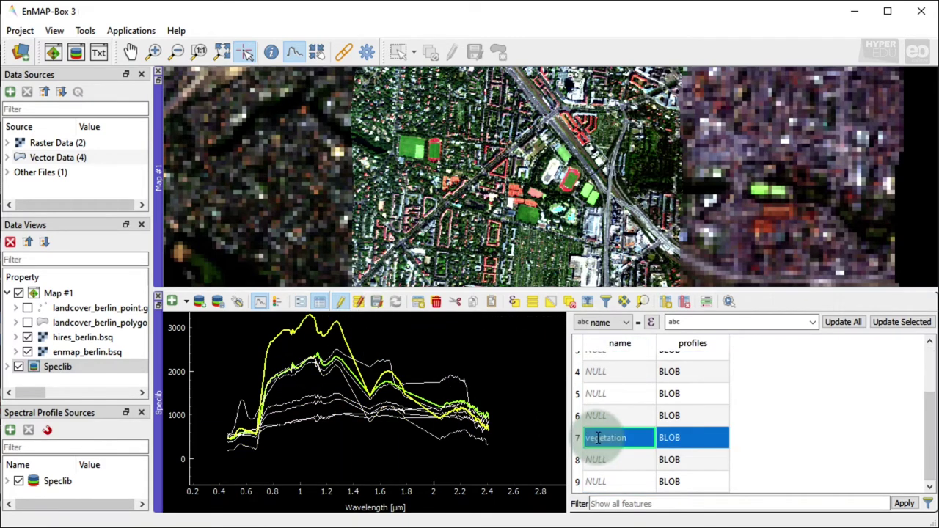
Delete the unnamed profiles in rows 2–6 and 8–9.
drag(577, 372, 578, 413)
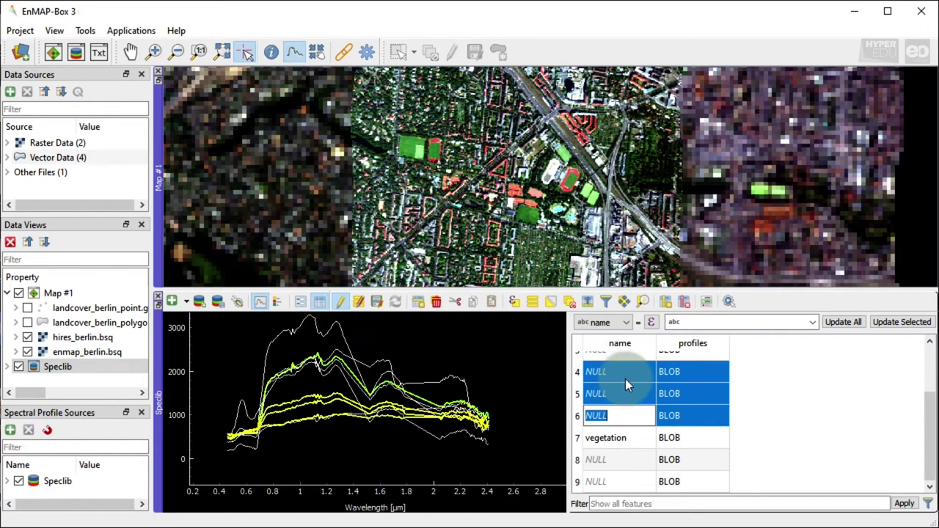
drag(577, 459, 581, 481)
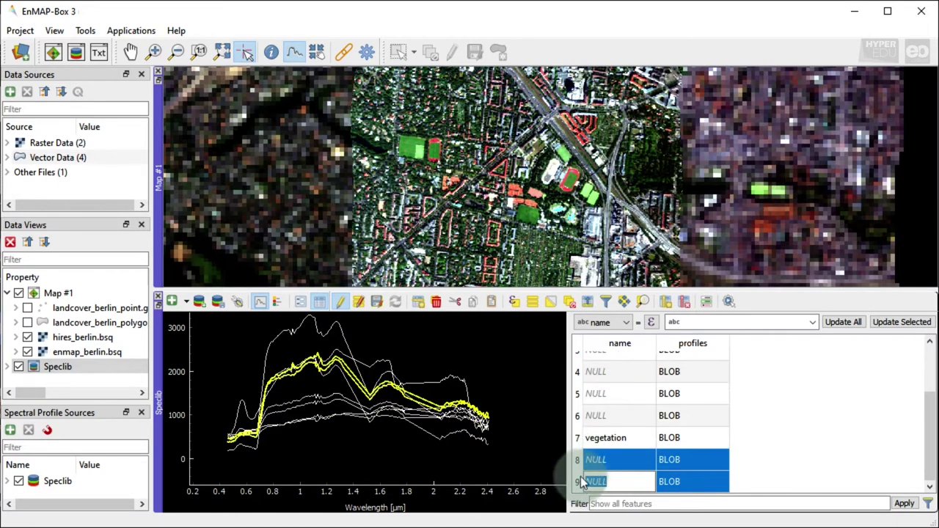
ctrl+drag(577, 415, 577, 372)
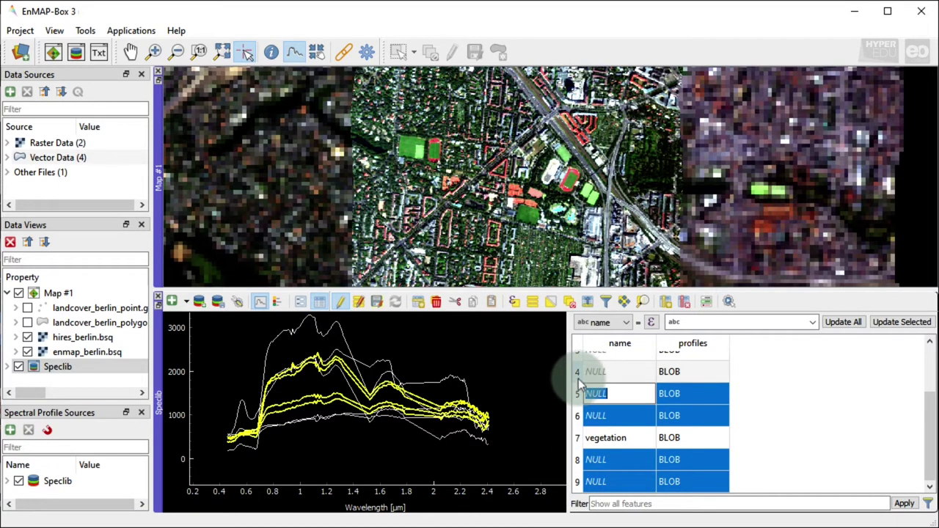
click(436, 302)
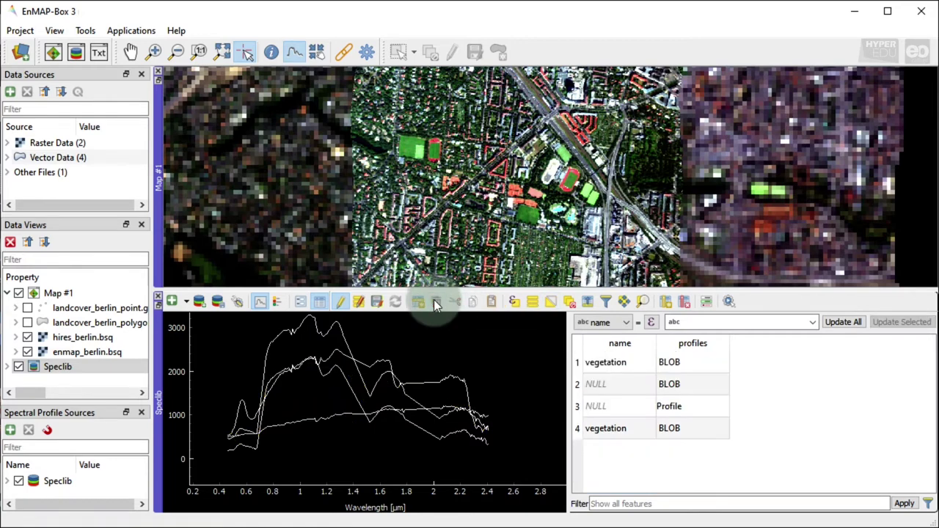
drag(576, 384, 576, 406)
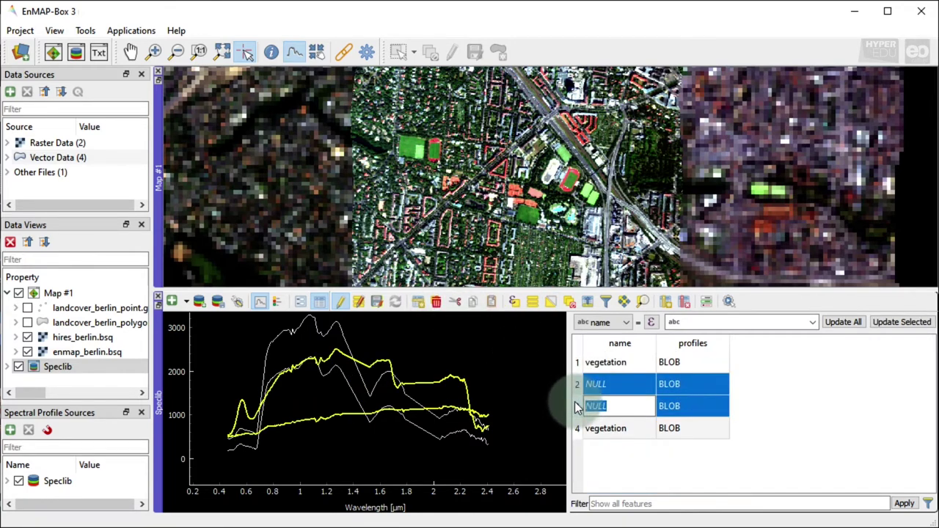
click(436, 302)
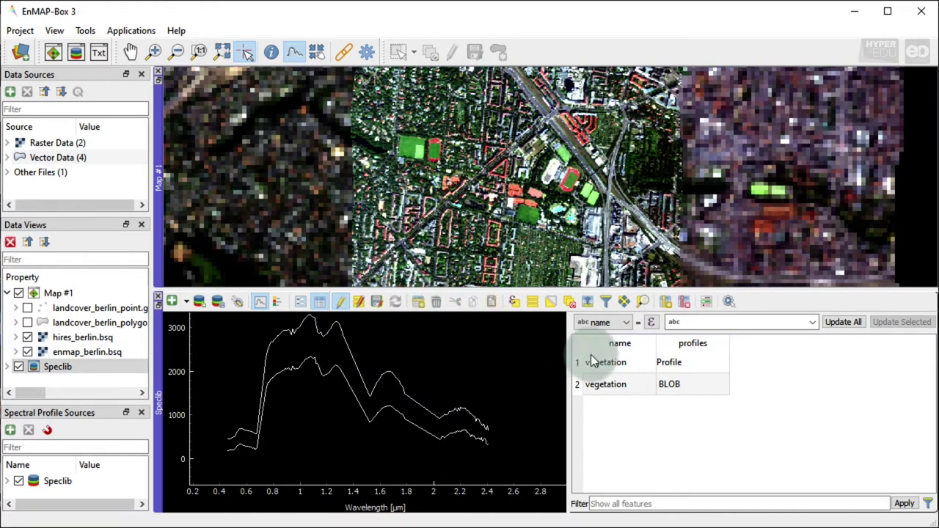
click(599, 384)
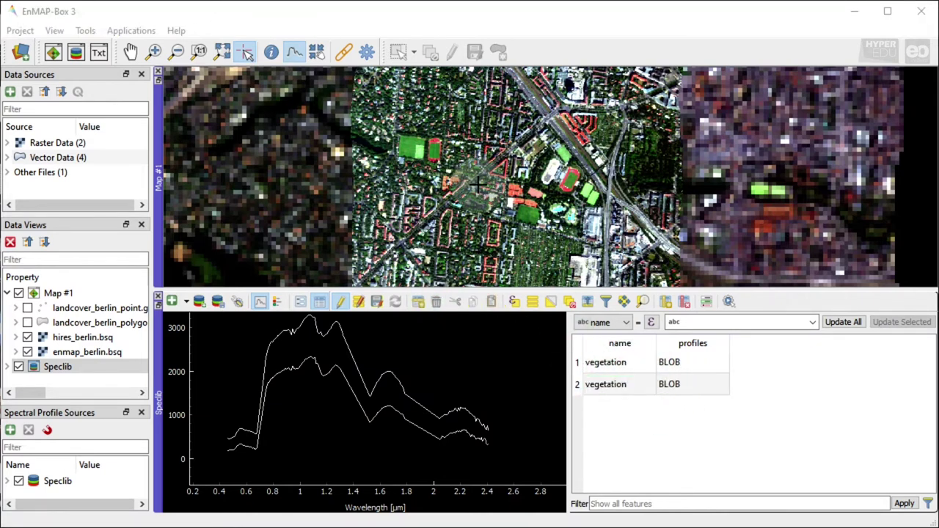
Add the Speclib library to the map as a point layer.
right_click(429, 172)
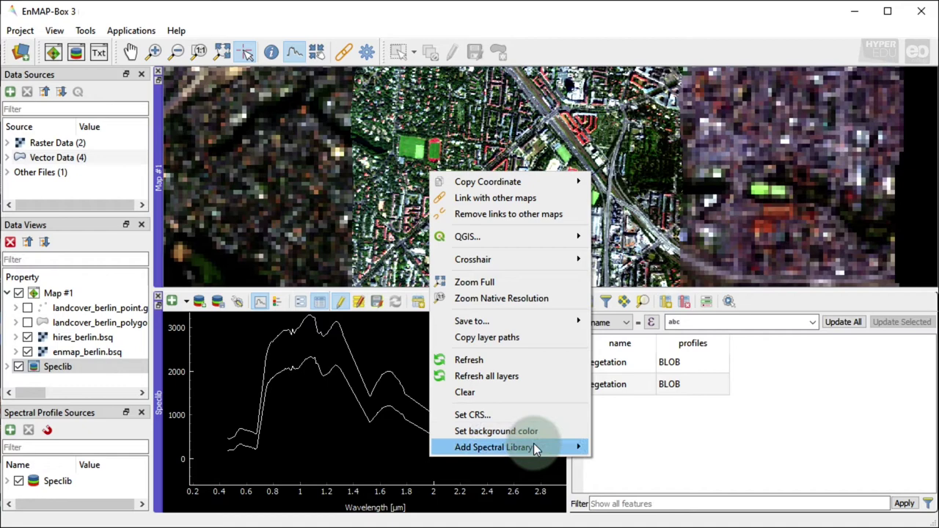
mouse_move(533, 446)
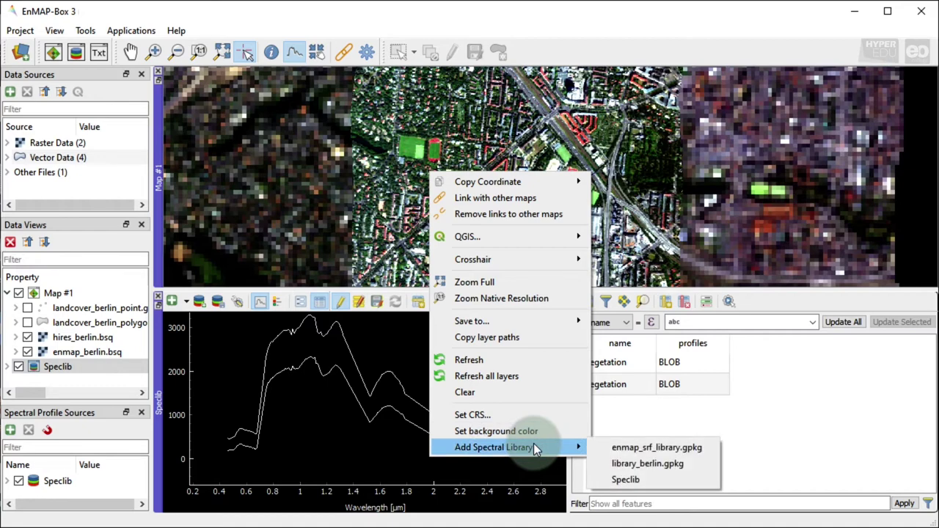
click(637, 478)
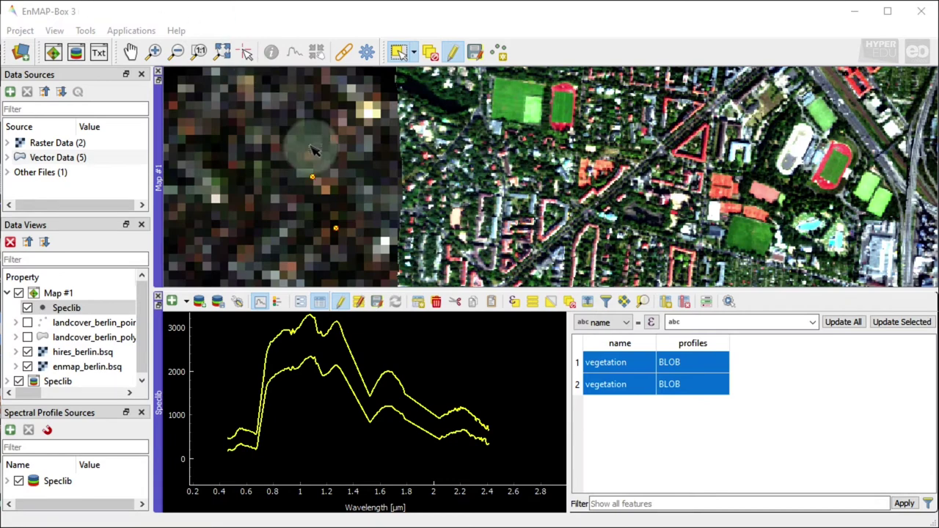
scroll(360, 207, down, 3)
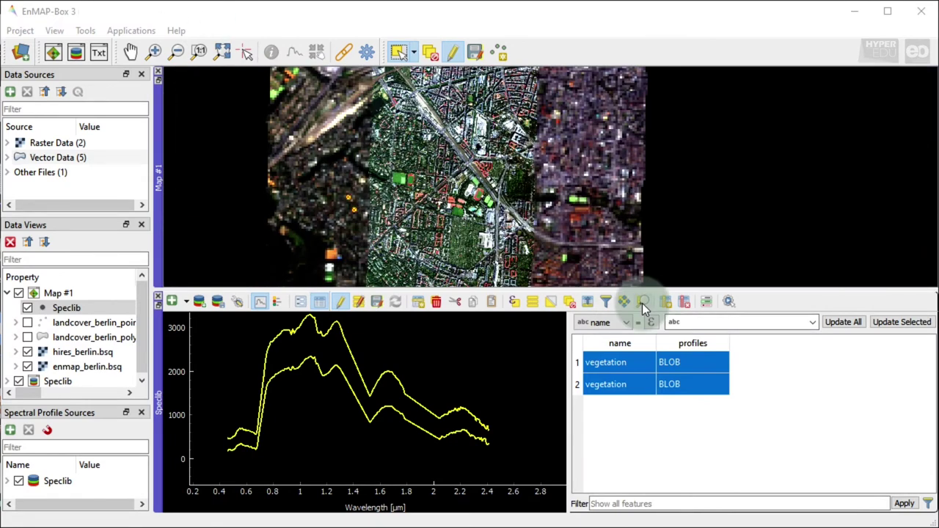
Pan and zoom to the profile locations and select the second vegetation profile.
click(641, 303)
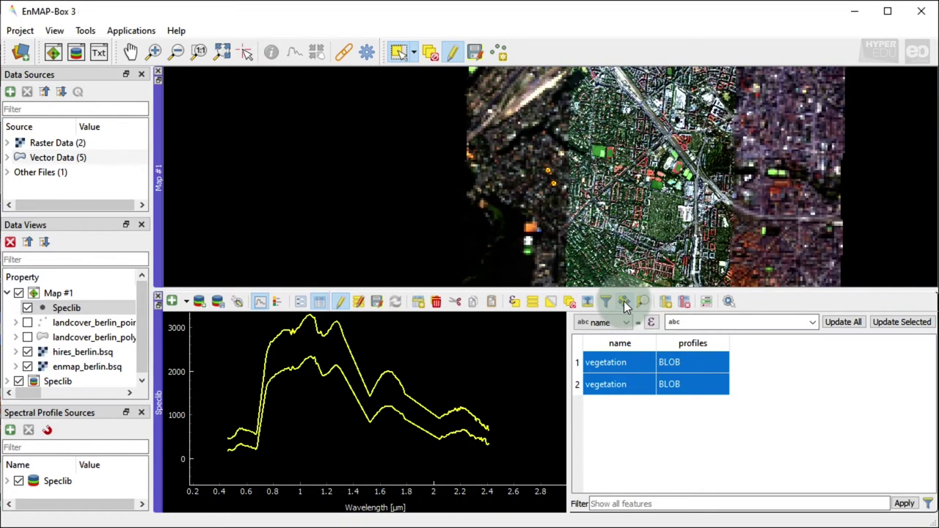
click(641, 302)
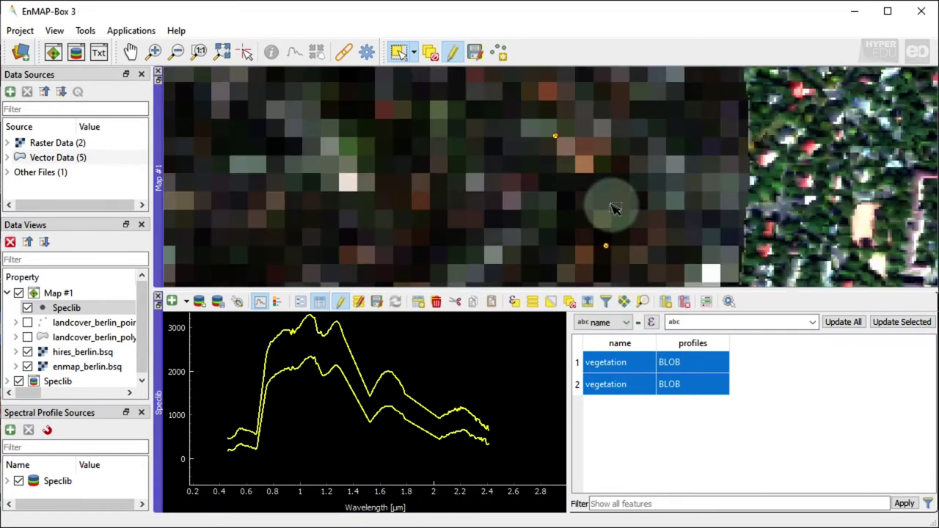
click(587, 384)
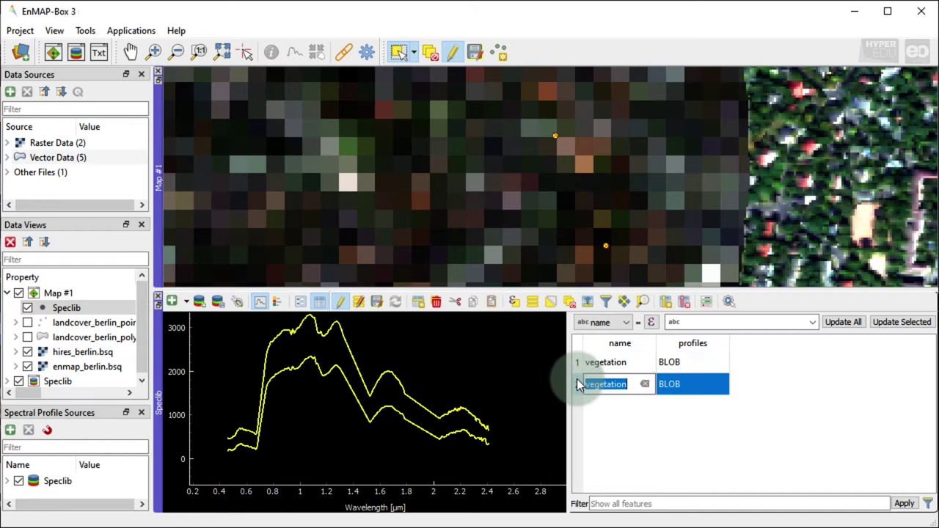
Export the profiles in Geopackage format to SpeclibExamples as 'myspeclib'.
click(218, 302)
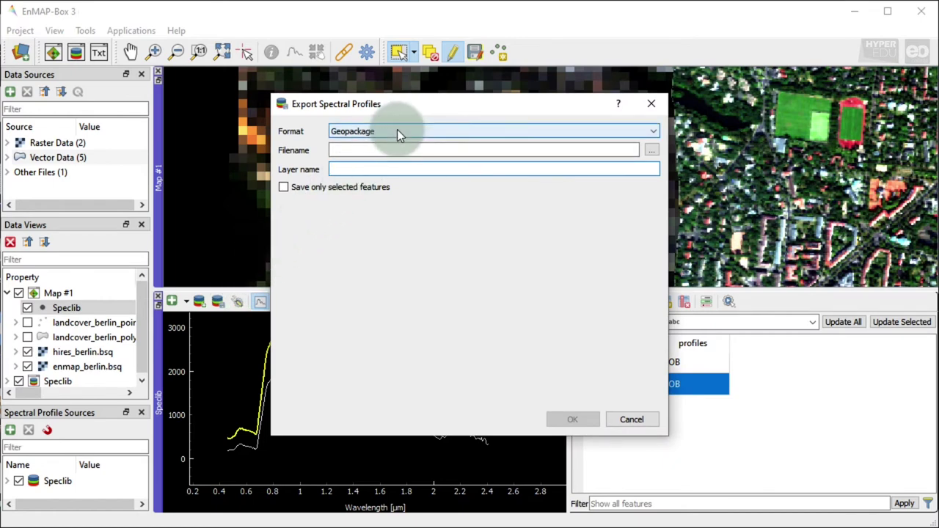
click(397, 131)
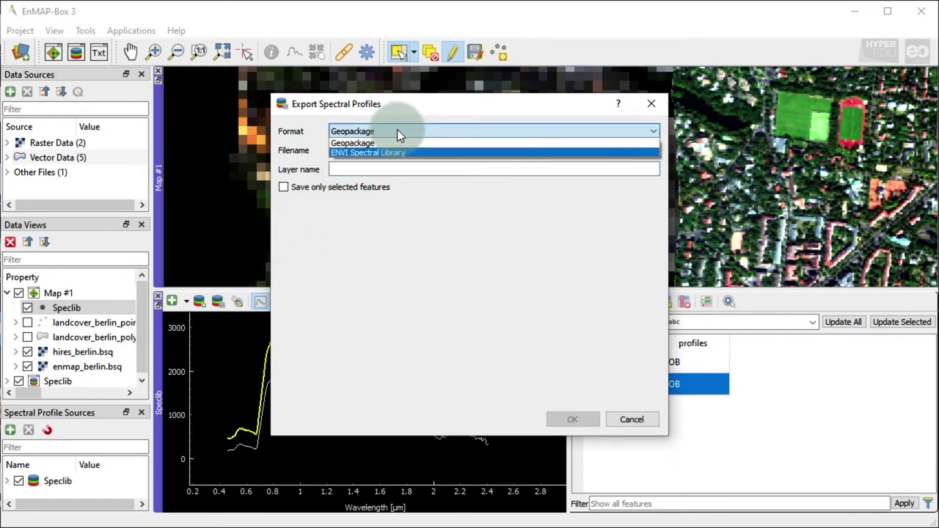
click(387, 143)
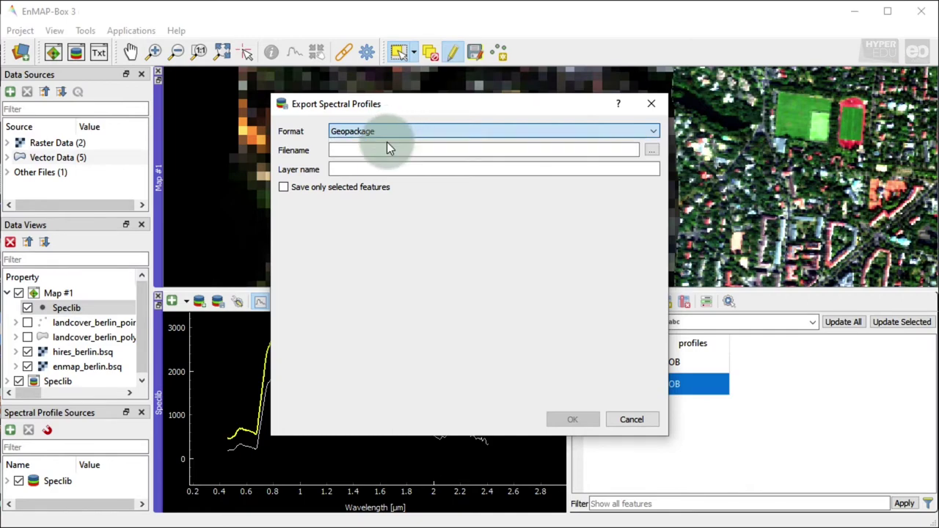
click(651, 150)
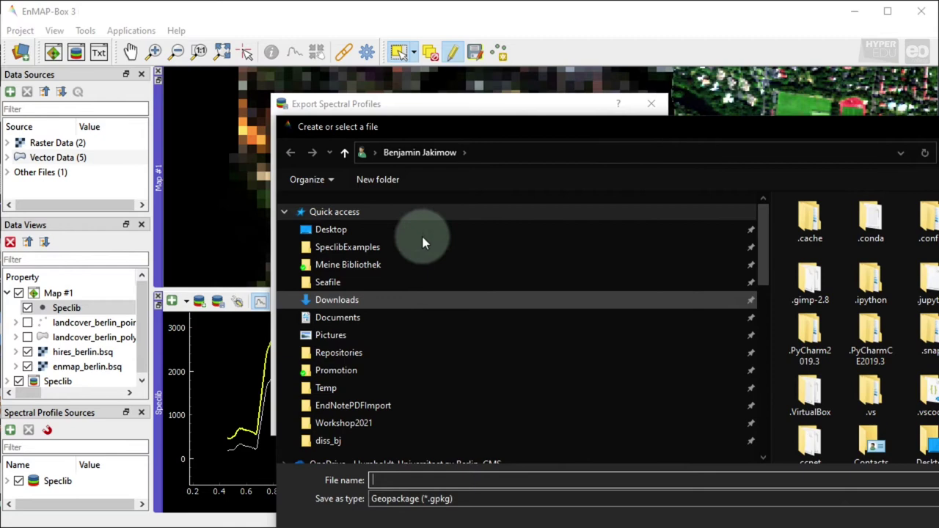
click(384, 254)
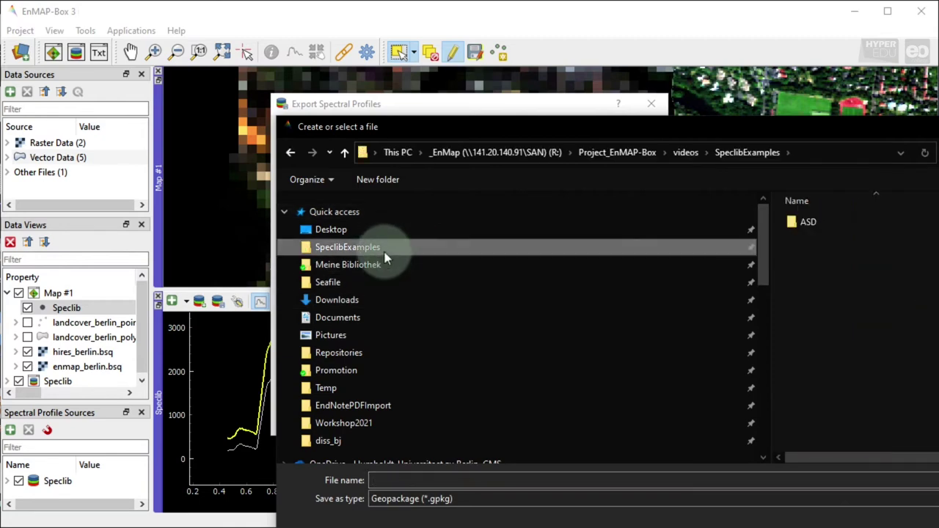
click(478, 480)
text(myspeclib)
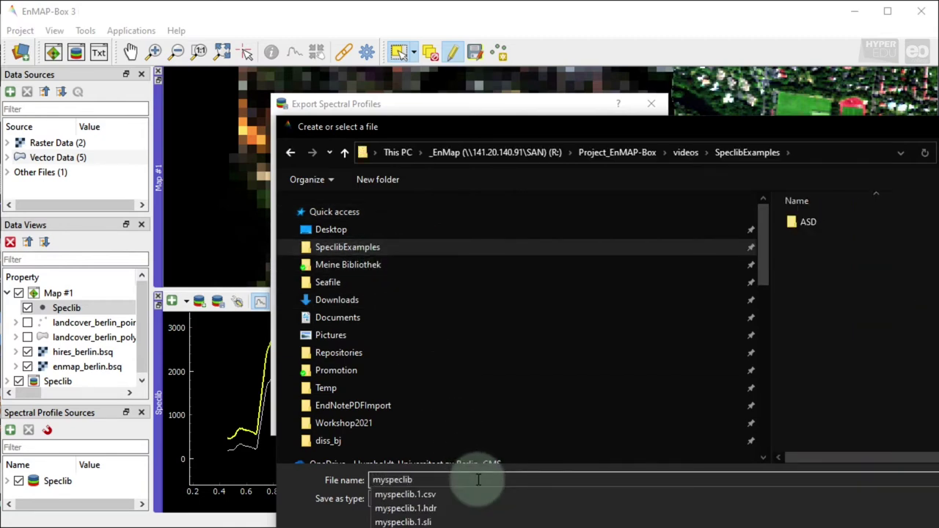
key(Up)
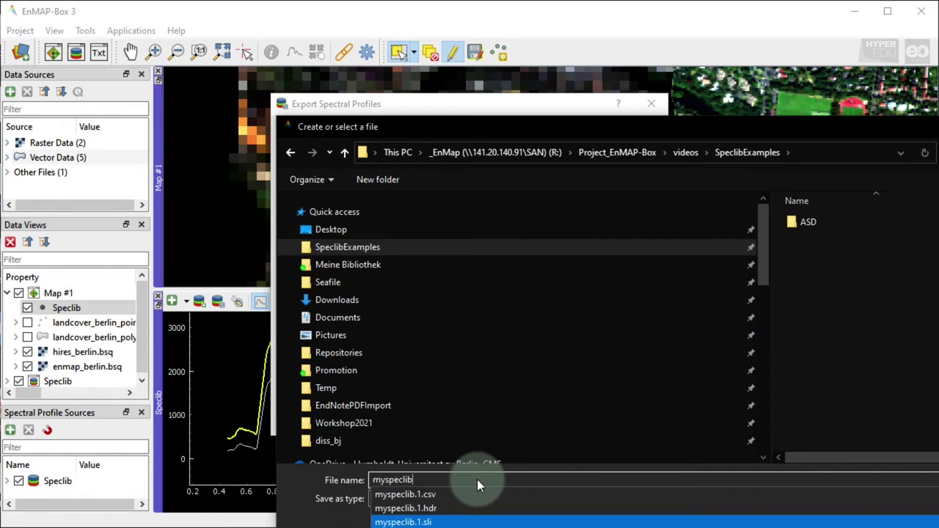
key(Down)
key(Escape)
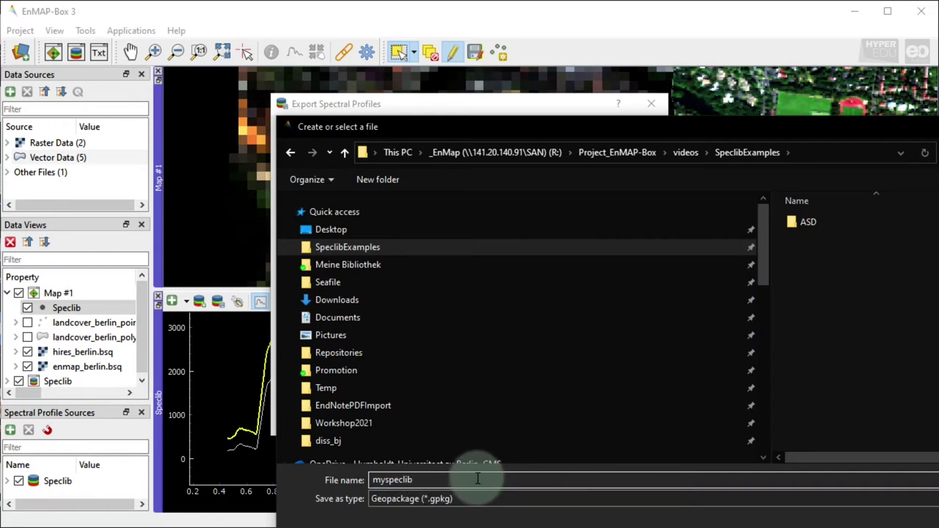
key(Return)
click(572, 420)
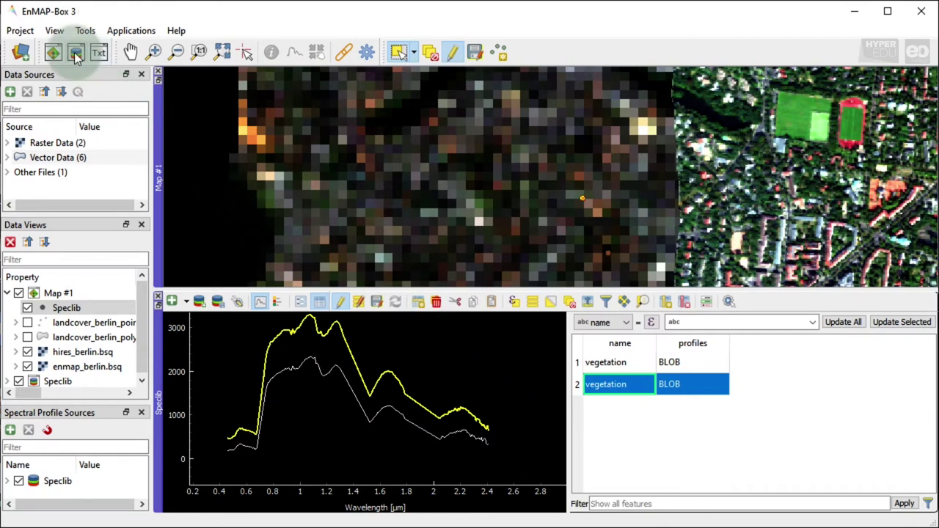
click(7, 157)
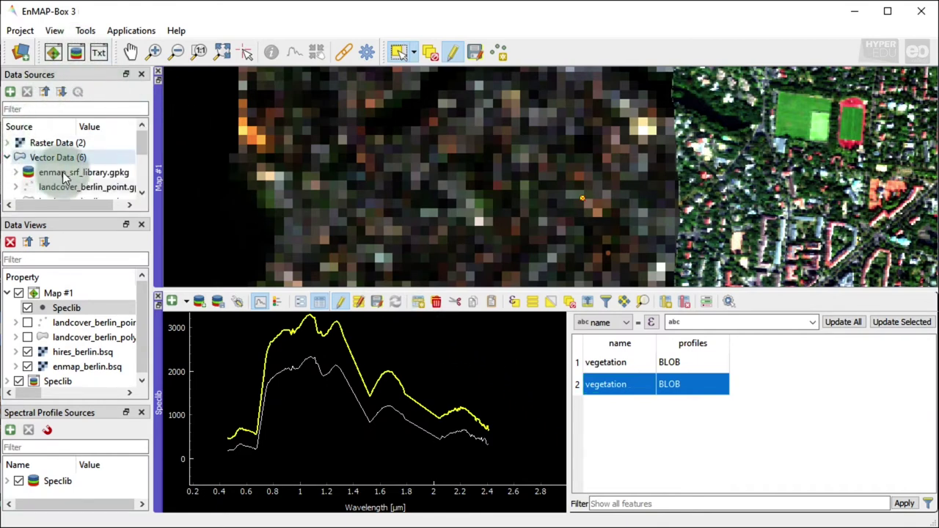
scroll(63, 172, down, 2)
right_click(63, 172)
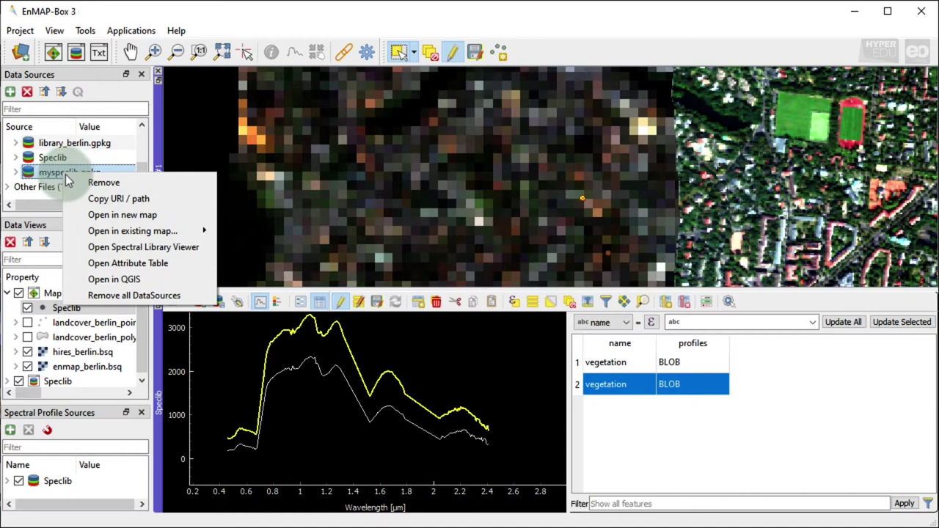
click(154, 250)
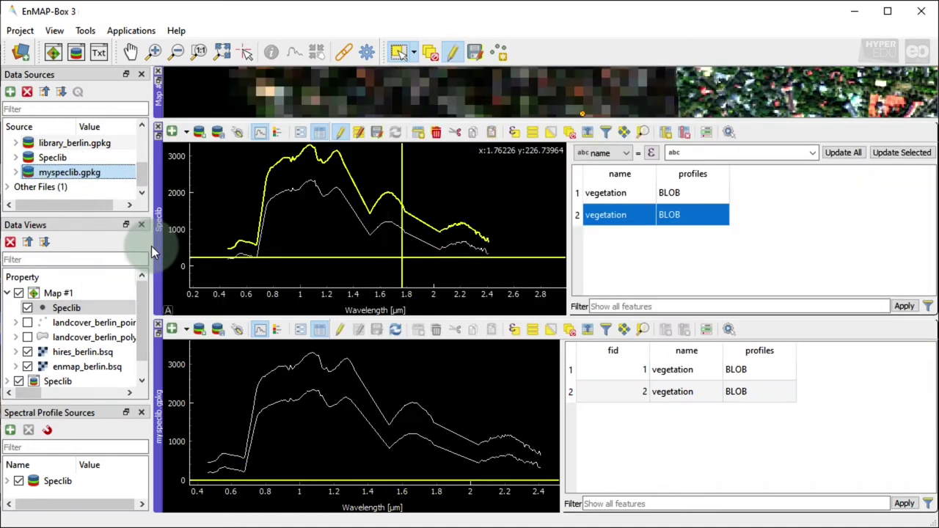
click(157, 323)
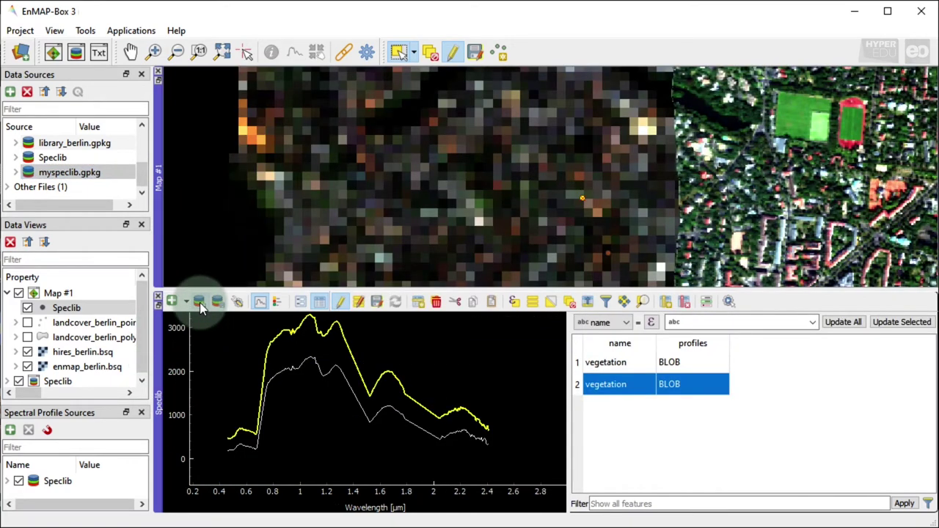
Export the profiles as ENVI Spectral Library 'myenvispeclib.sli', taking profile names from the name field.
click(199, 302)
click(398, 131)
click(460, 151)
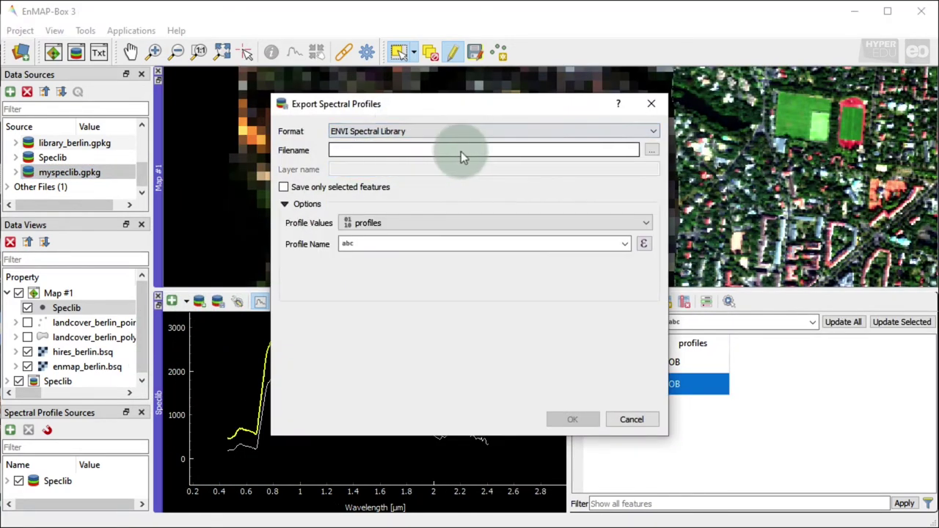
click(650, 151)
text(my)
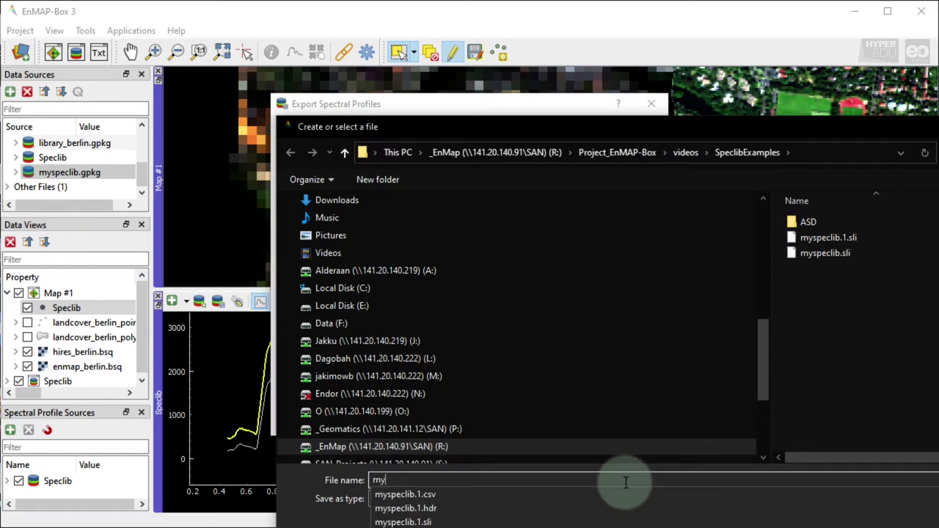
text(envispeclib)
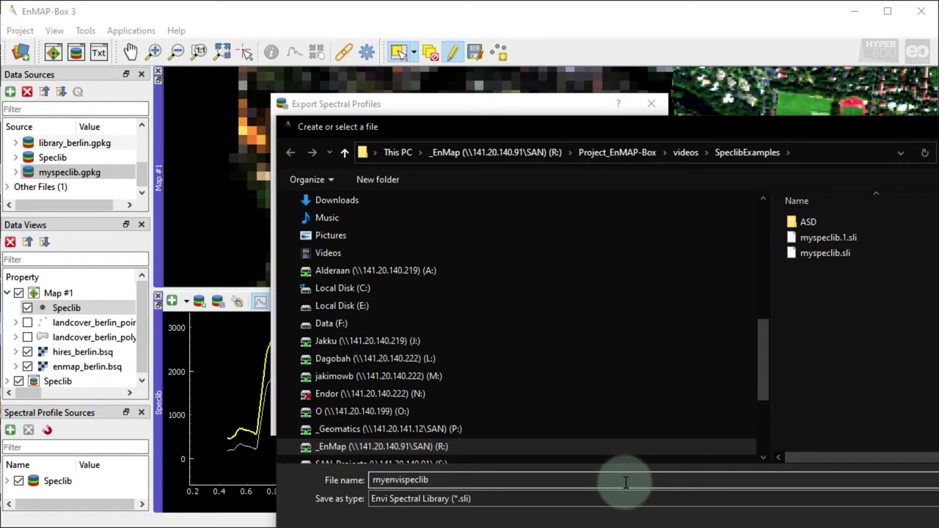
key(Return)
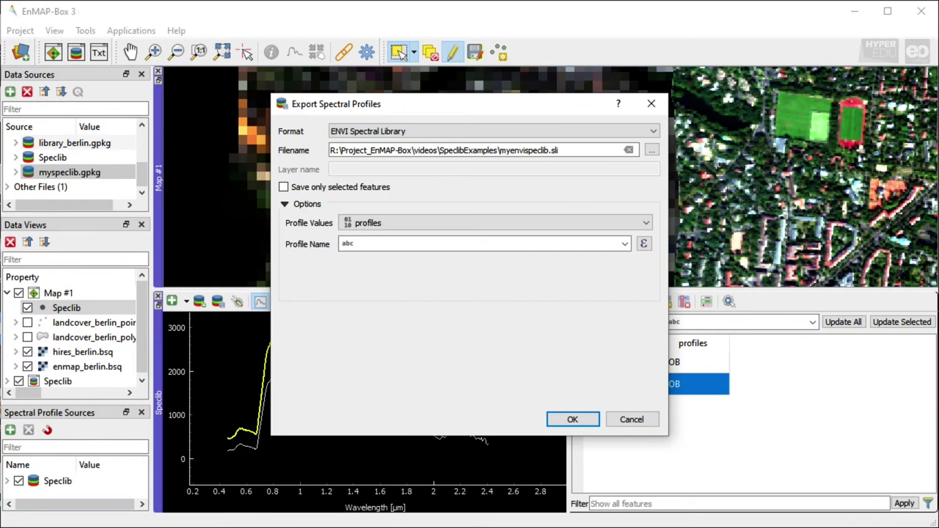
click(624, 243)
click(536, 253)
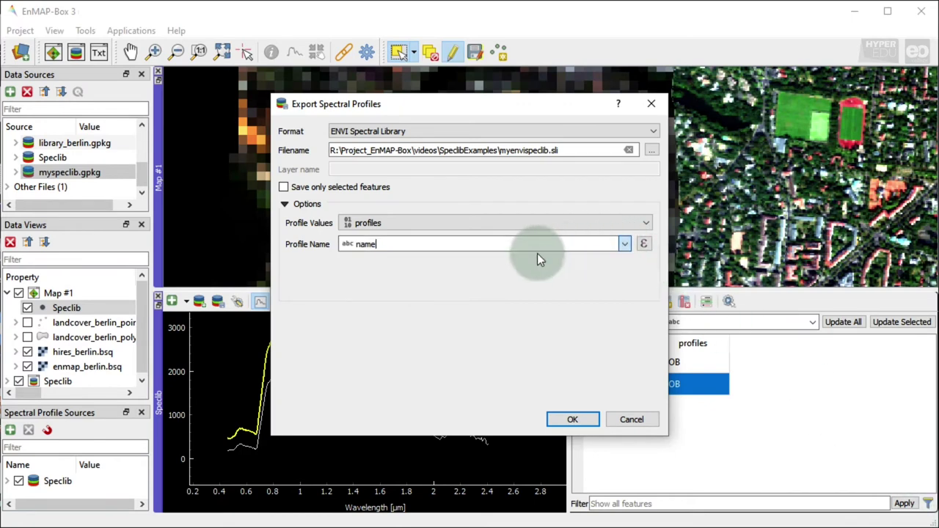
click(573, 419)
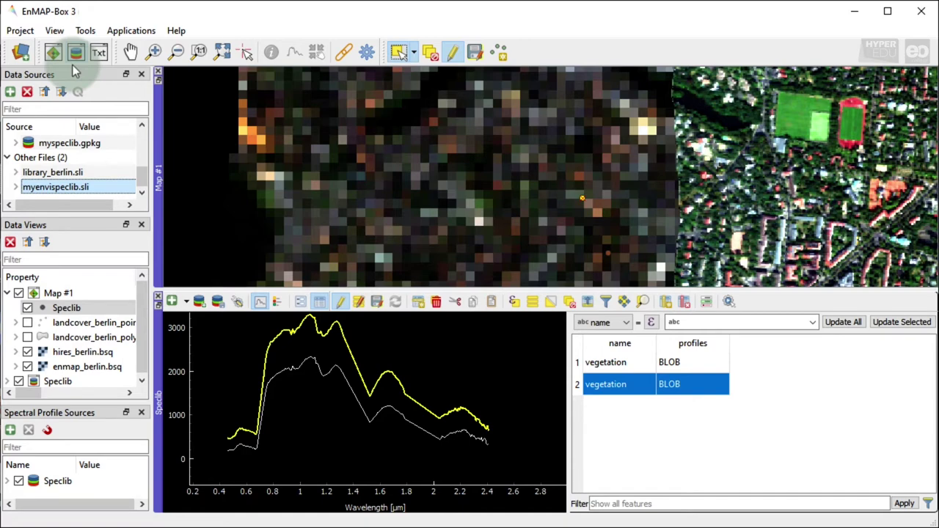
Open a new spectral library view and choose myenvispeclib.sli as an Envi Spectral Library import.
click(76, 52)
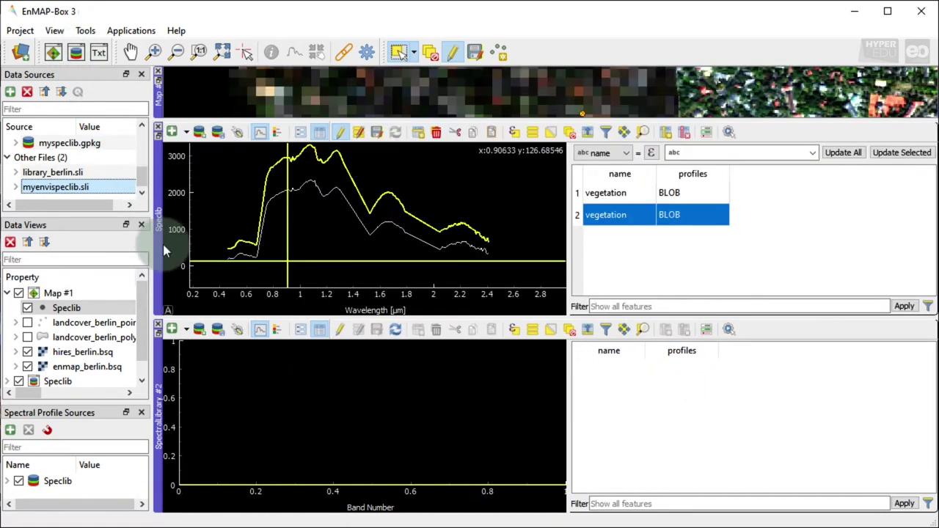
click(204, 334)
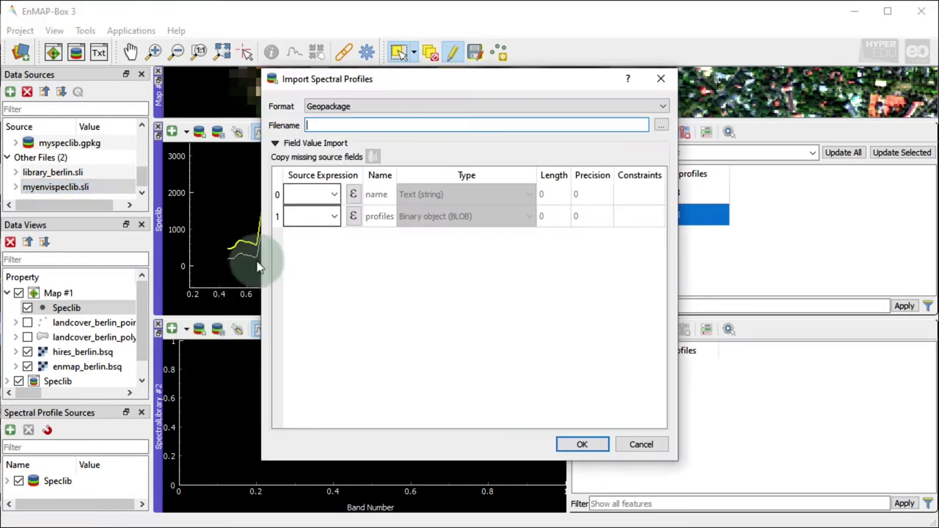
click(368, 107)
click(354, 127)
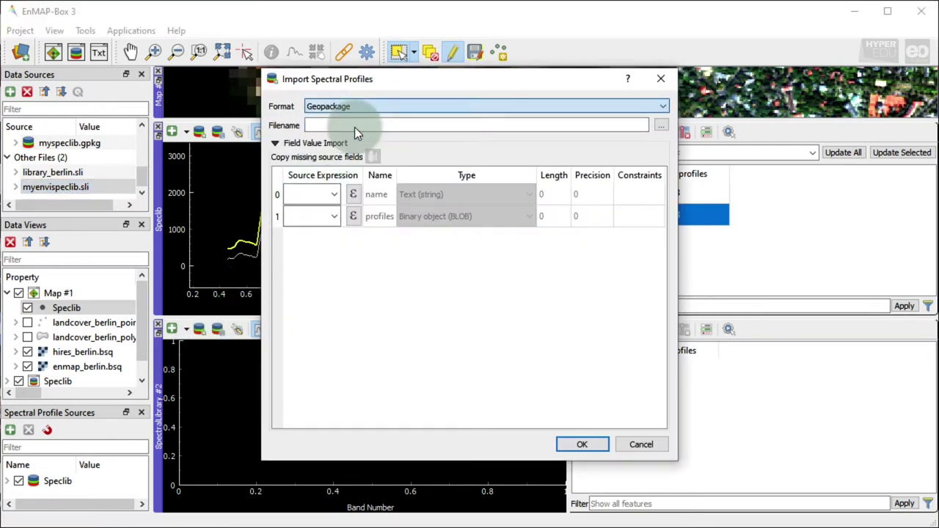
click(660, 128)
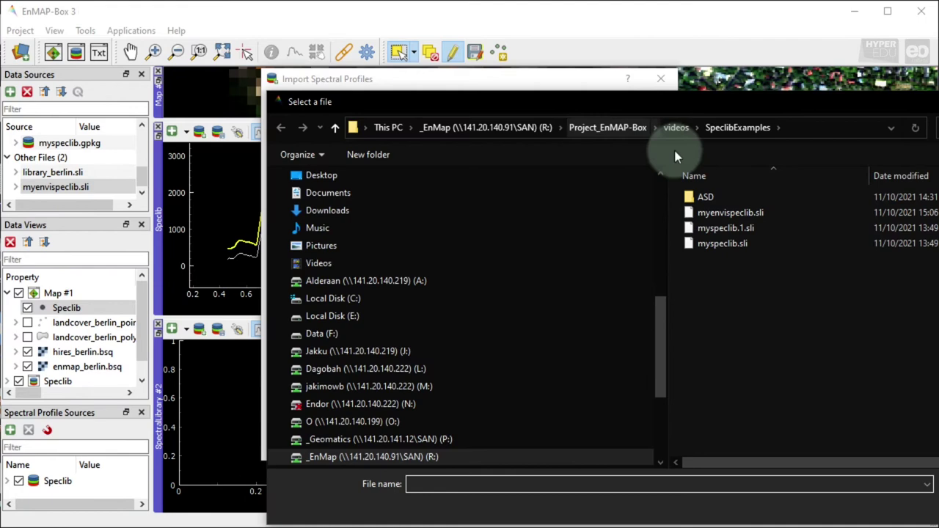
click(721, 213)
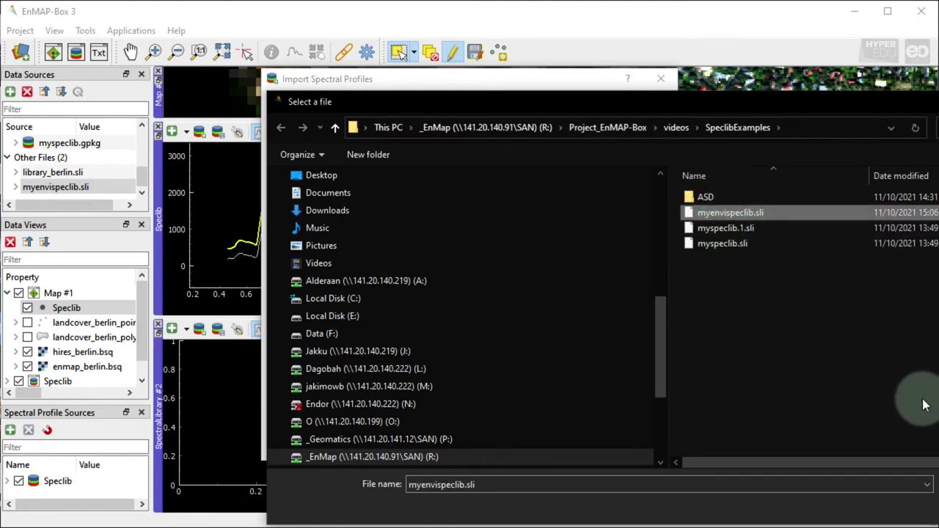
key(Return)
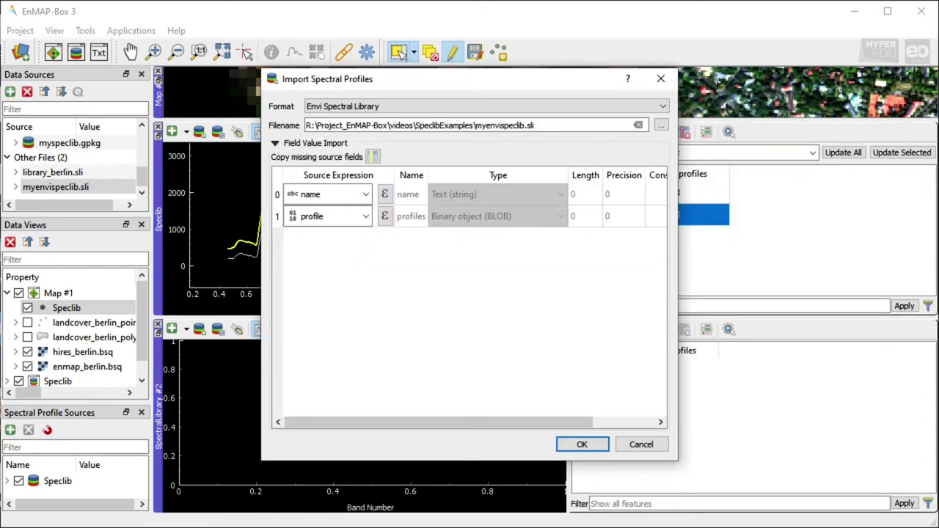
Keep source name→name and profile→profiles, then run the import.
click(365, 192)
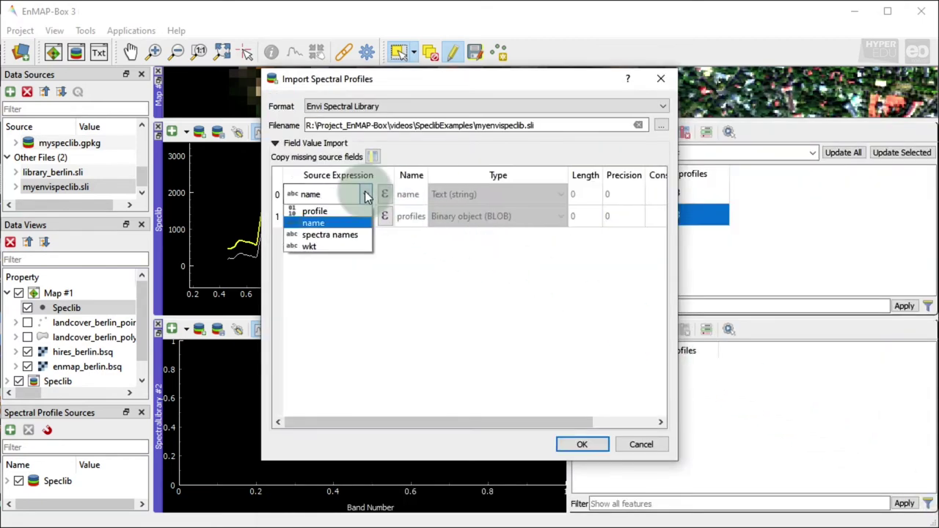
click(365, 192)
click(363, 217)
click(363, 217)
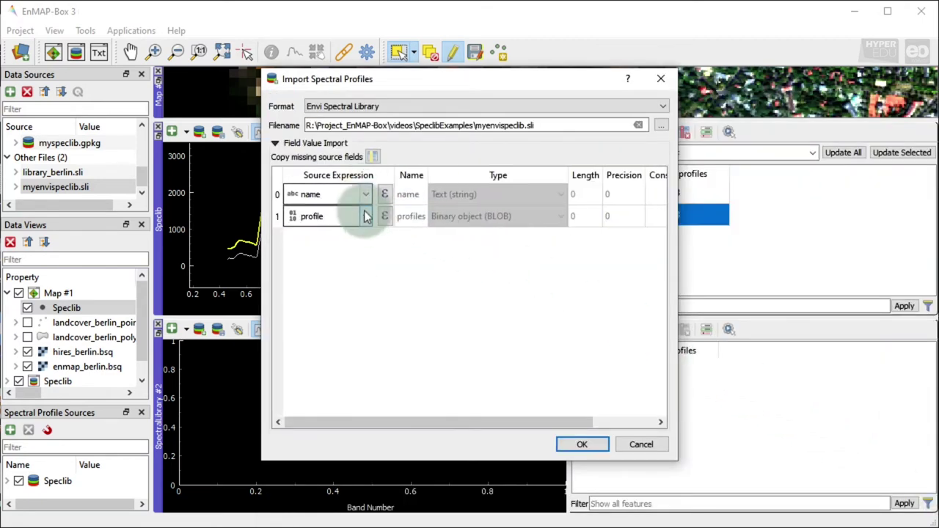
click(366, 193)
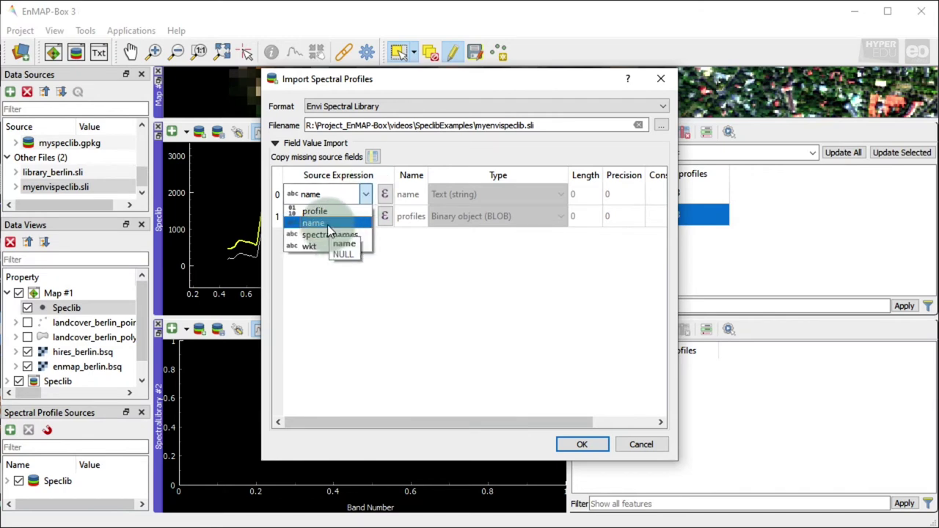
click(327, 222)
click(582, 444)
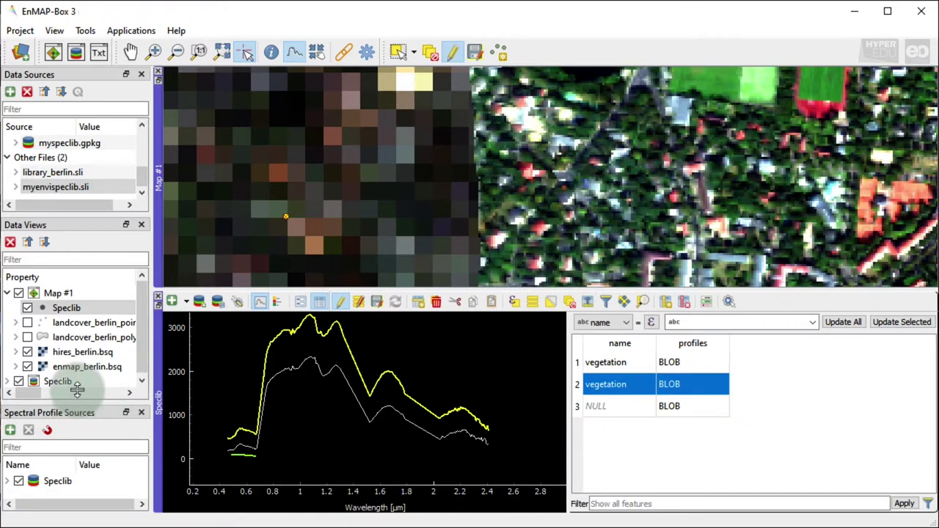
Set the Speclib profile source to enmap_berlin.bsq and preview pixel profiles by dragging across the map.
drag(77, 404, 81, 261)
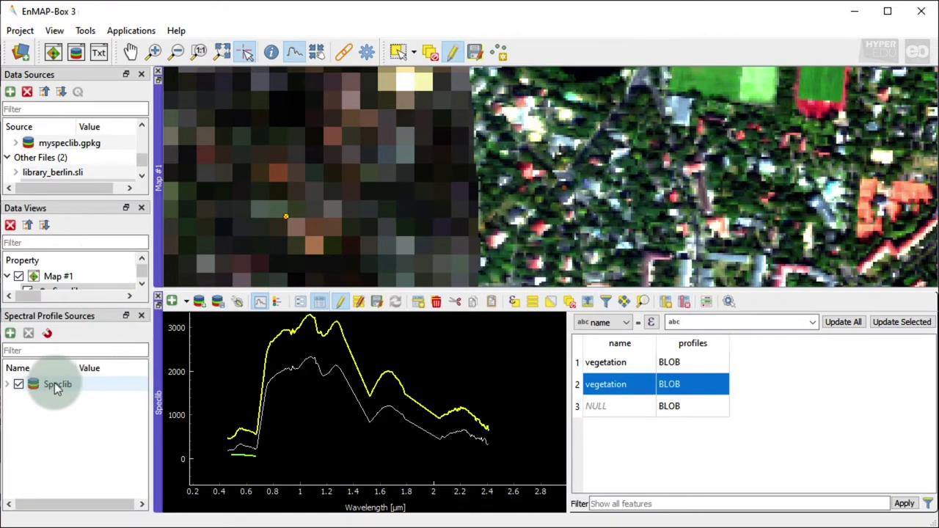
click(9, 386)
click(16, 428)
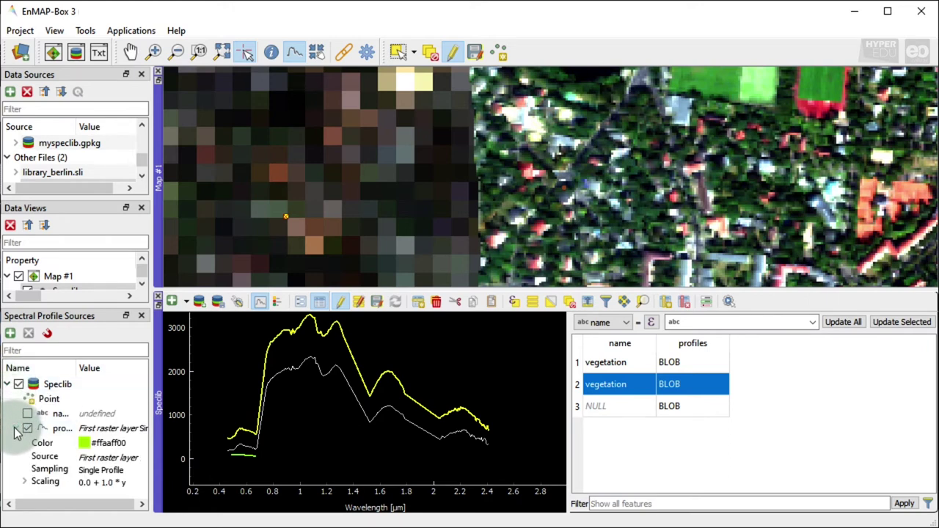
click(117, 456)
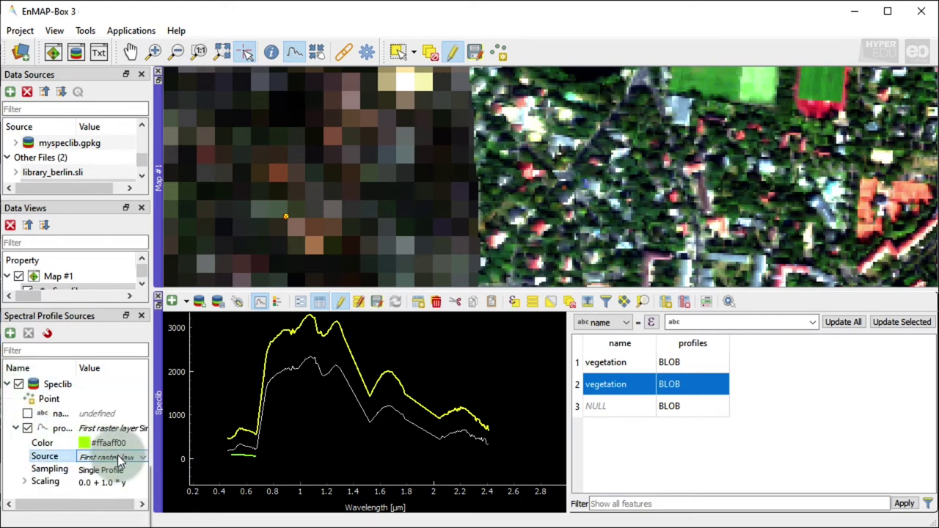
click(117, 456)
click(117, 515)
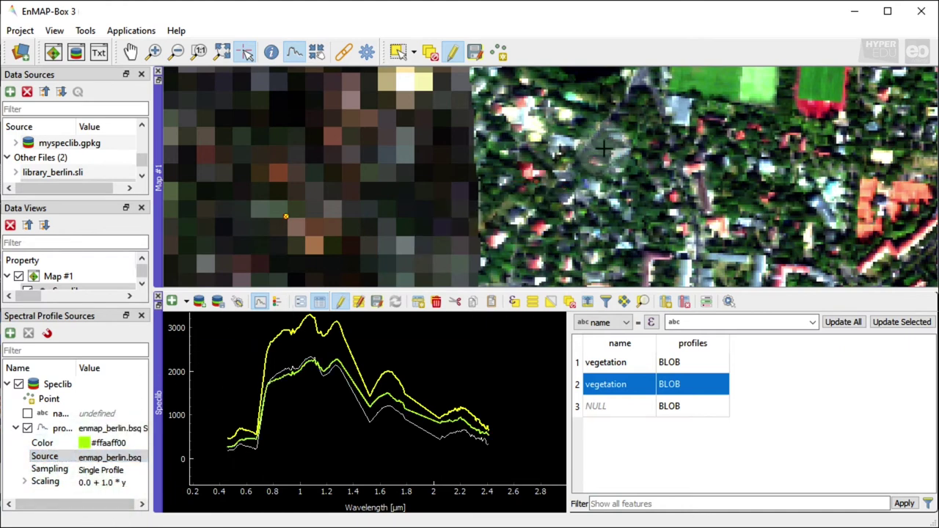
click(423, 207)
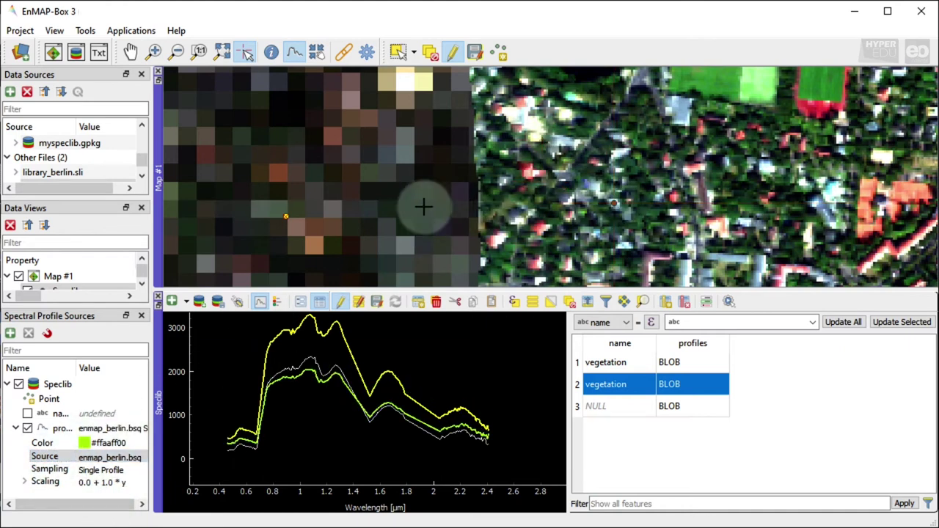
drag(423, 207, 517, 173)
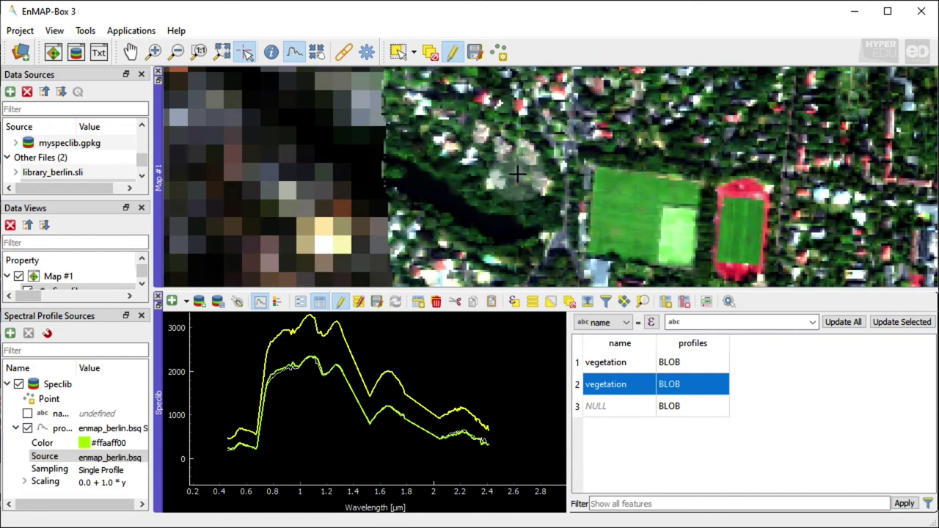
Show the enmap_berlin.bsq pixel grid via the map's Crosshair options.
right_click(517, 174)
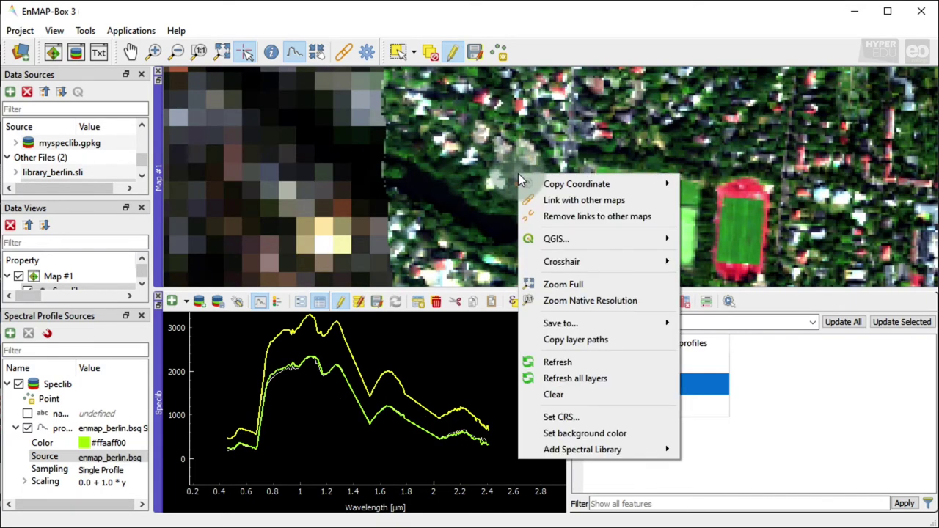
mouse_move(579, 262)
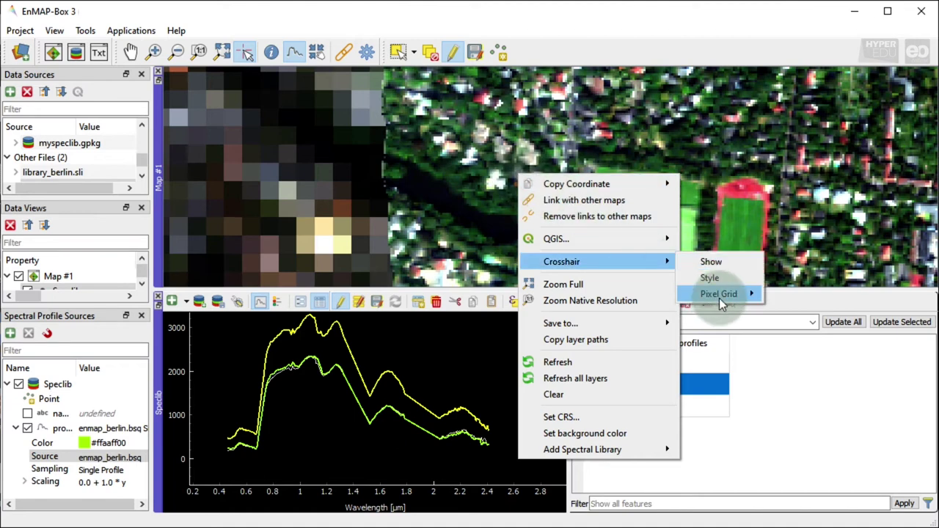
mouse_move(719, 298)
click(847, 355)
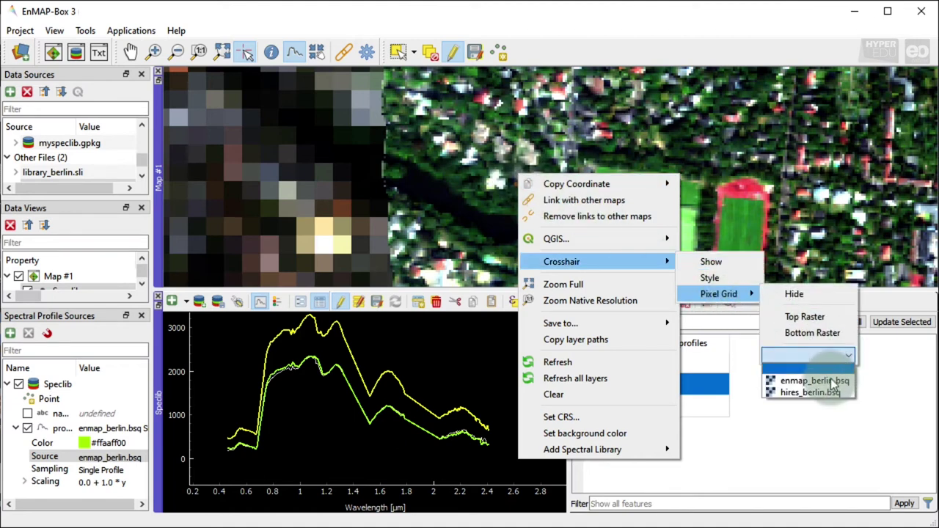
click(831, 382)
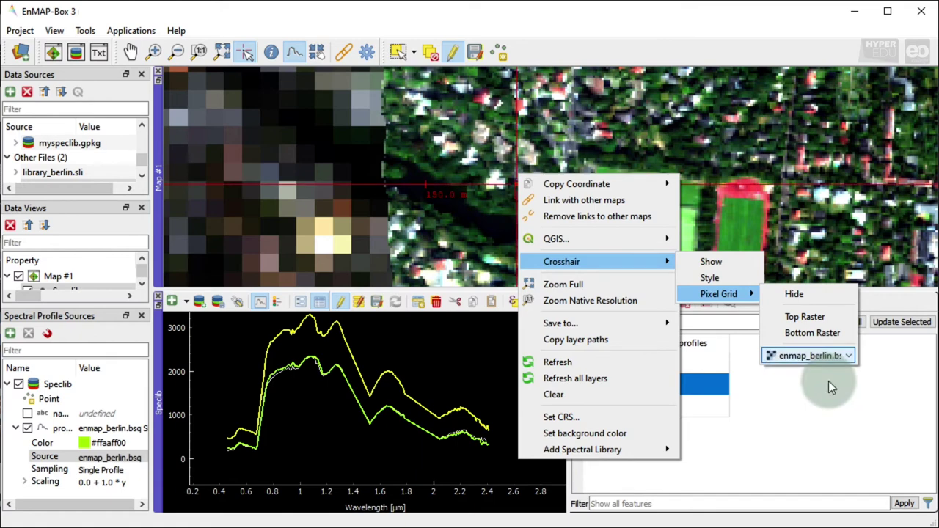
click(478, 192)
Sample pixel profiles near the river, on the sports field and just west of it.
click(475, 194)
click(303, 191)
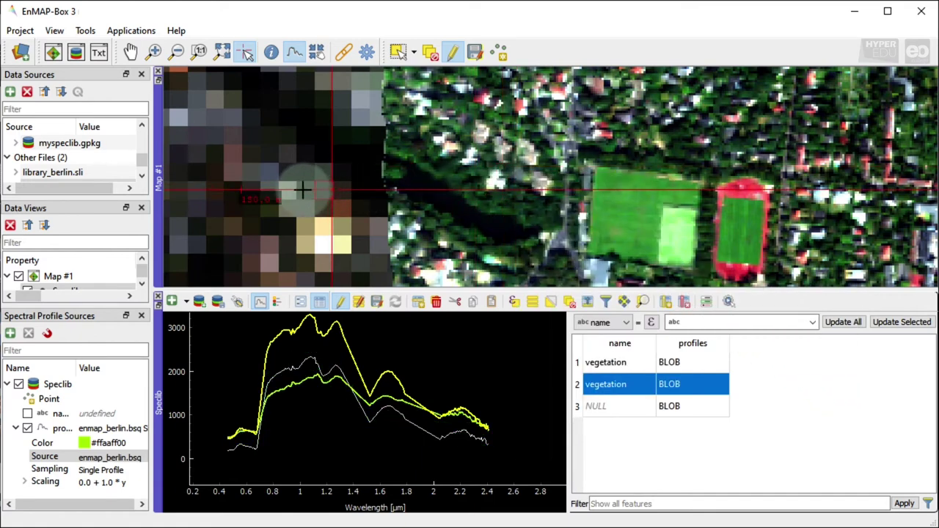
click(623, 193)
drag(629, 193, 586, 183)
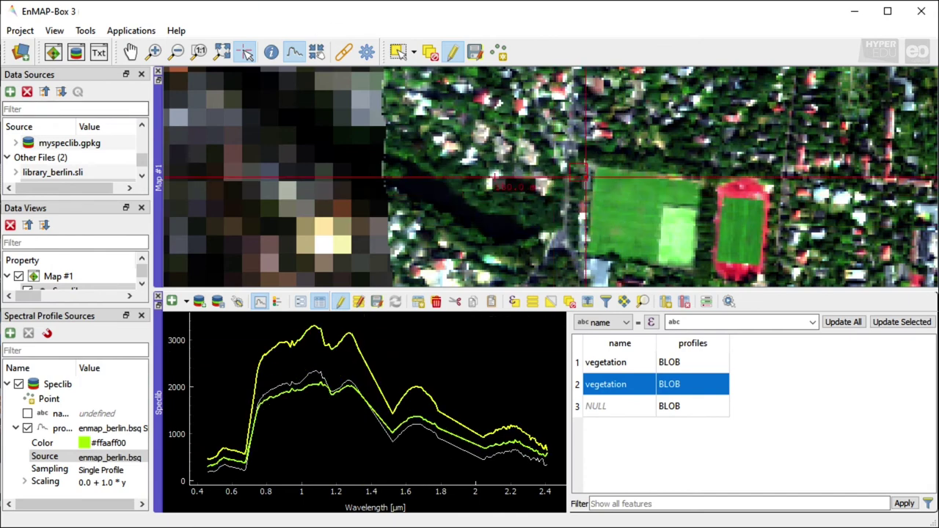
click(515, 156)
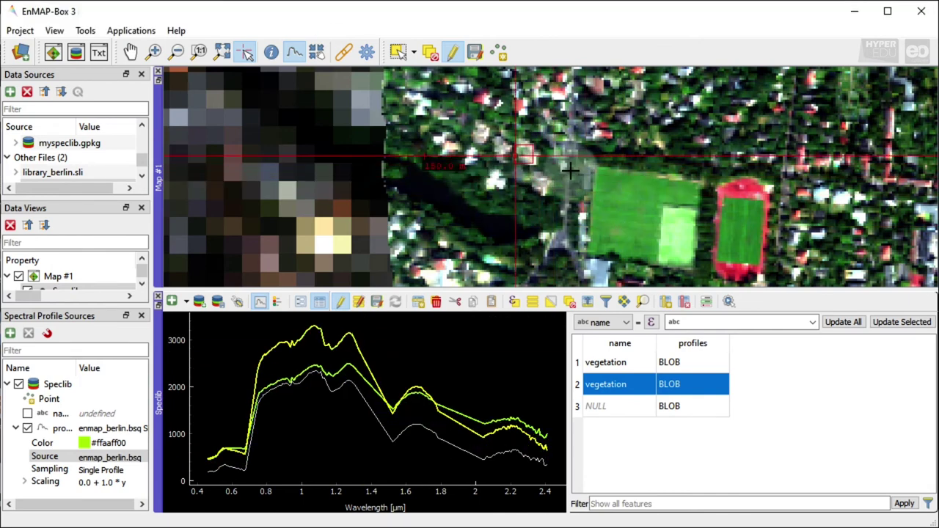
Step pixel by pixel across the sports field with the arrow keys, collecting profiles.
key(Down)
key(Down)
key(Left)
key(Left)
key(Left)
key(Left)
key(Left)
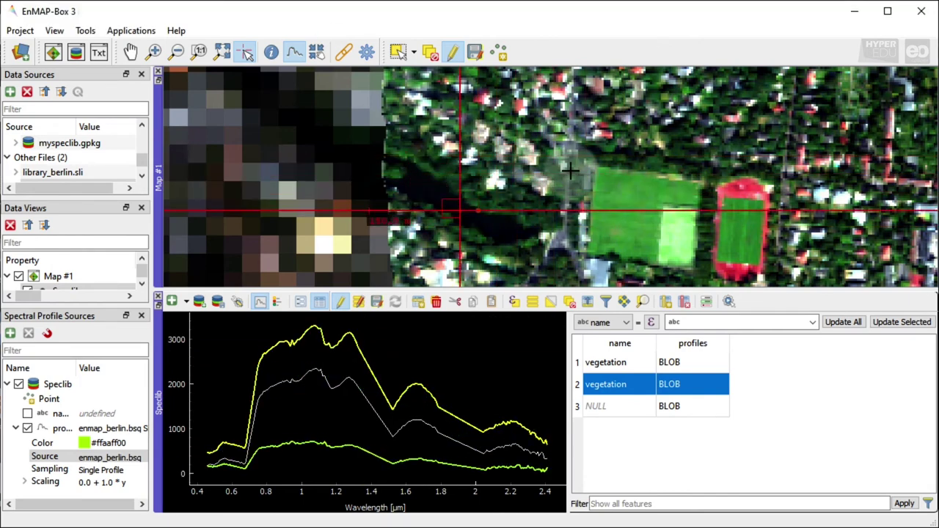
key(Right)
key(Right)
key(Right)
key(Right)
key(Up)
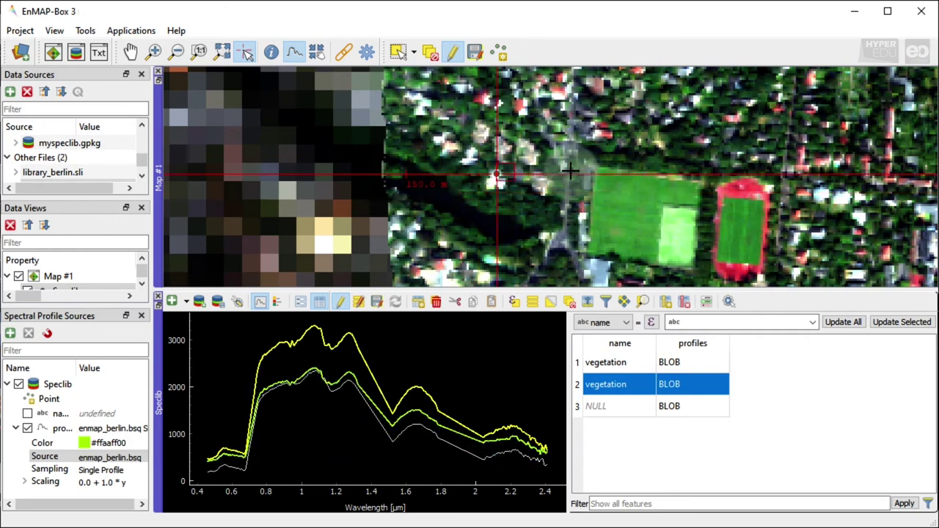
key(Down)
key(Down)
key(Right)
key(Right)
key(Right)
key(Right)
key(Right)
key(Right)
key(Right)
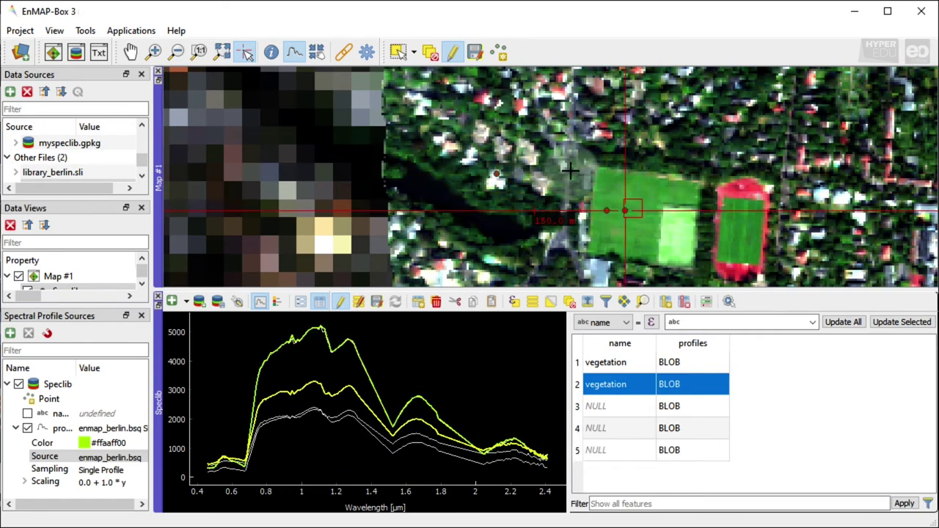
key(Right)
key(Up)
key(Left)
key(Left)
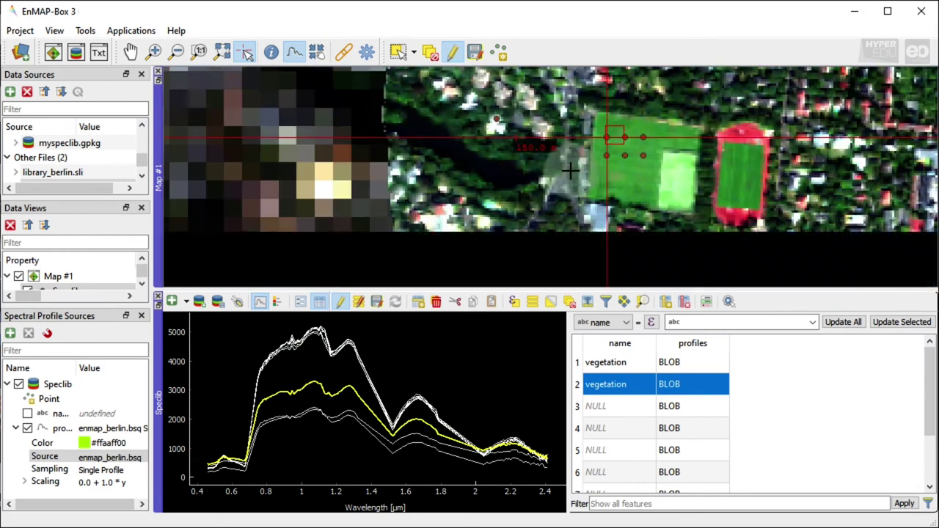
Select spectral library rows 5 through 8, then clear the selection.
click(575, 469)
shift+click(574, 411)
scroll(582, 467, down, 2)
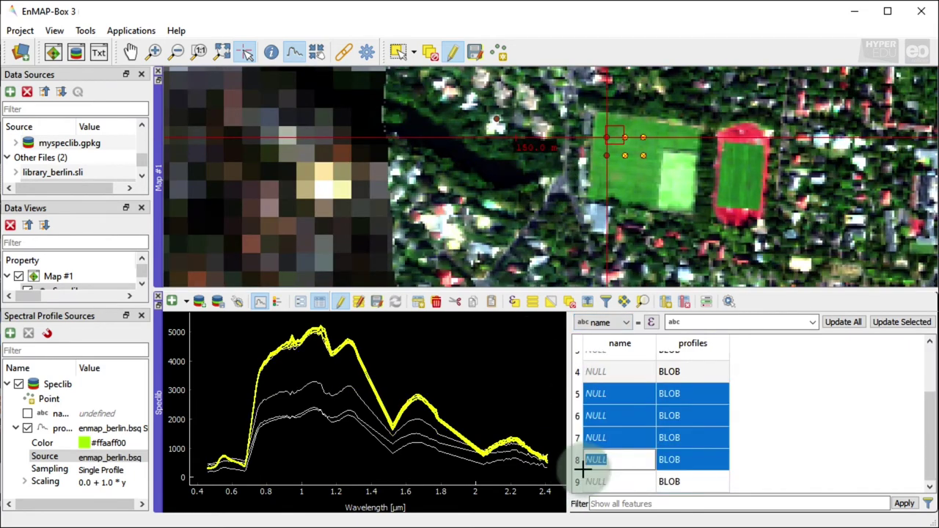
click(569, 300)
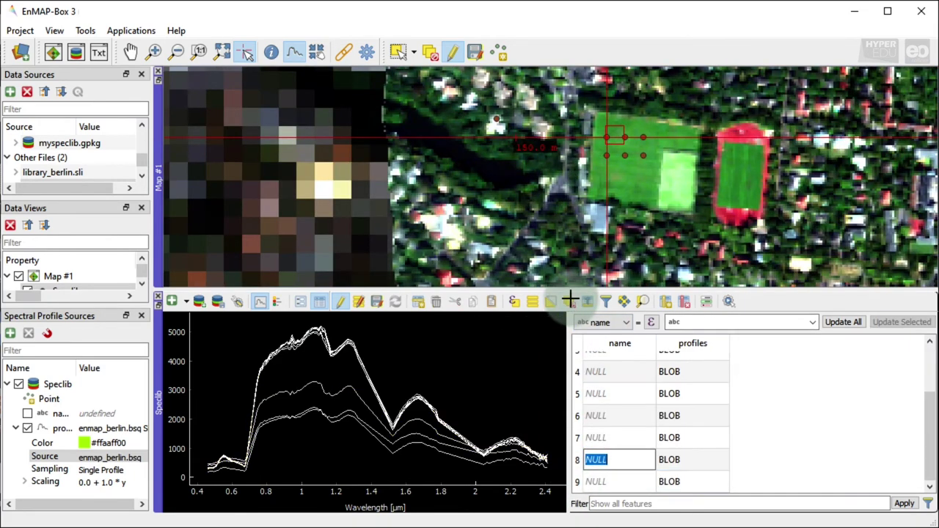
Collect more profiles along the field's northern edge and further down the map.
click(48, 334)
click(631, 111)
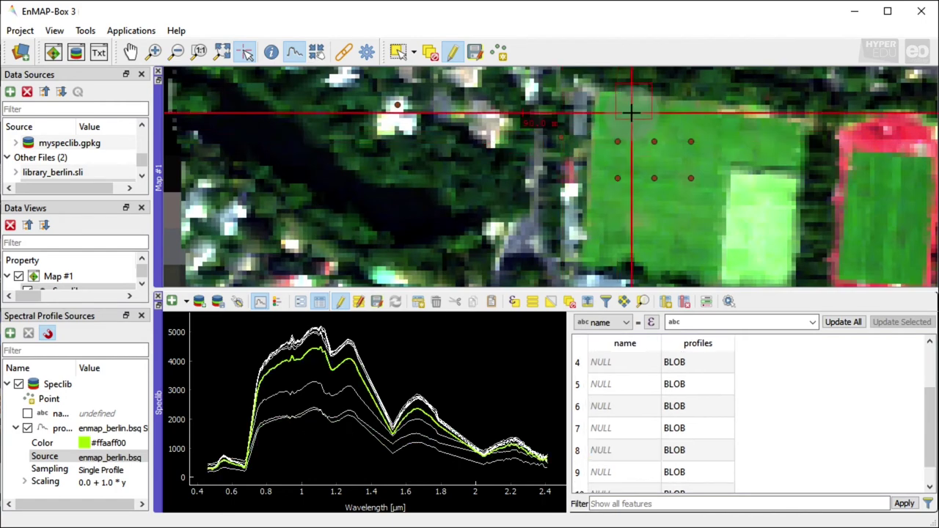
click(632, 104)
click(627, 119)
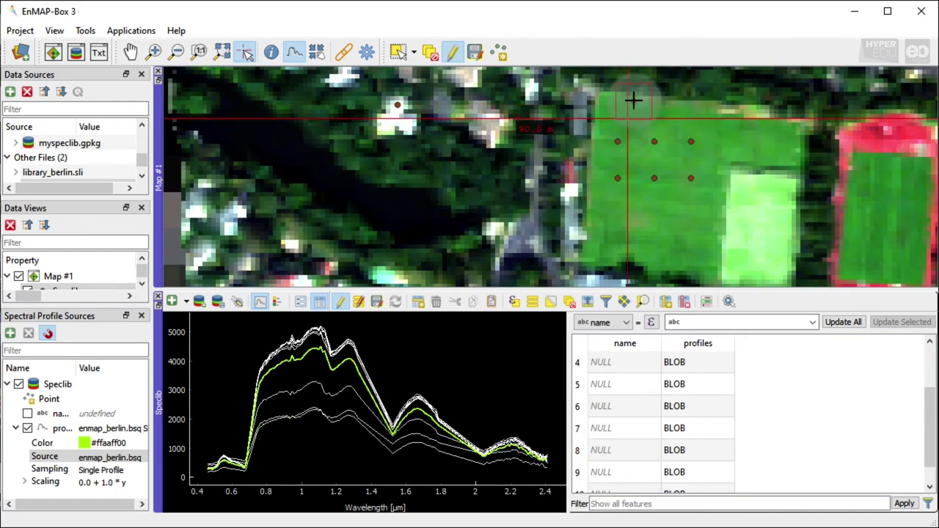
click(667, 242)
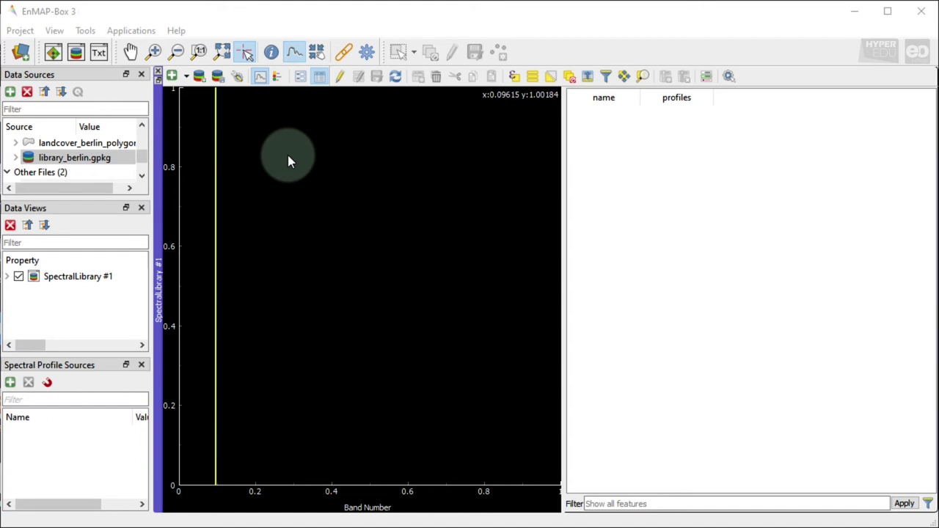
Open the Import Spectral Profiles dialog from the spectral library toolbar.
click(200, 77)
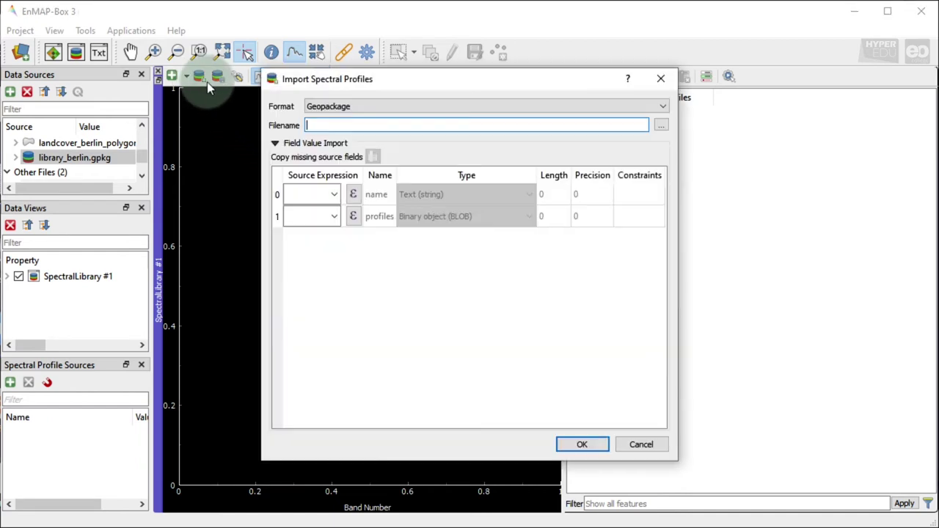
Choose the ASD Field Spectrometer format and select all six ASD files.
click(404, 106)
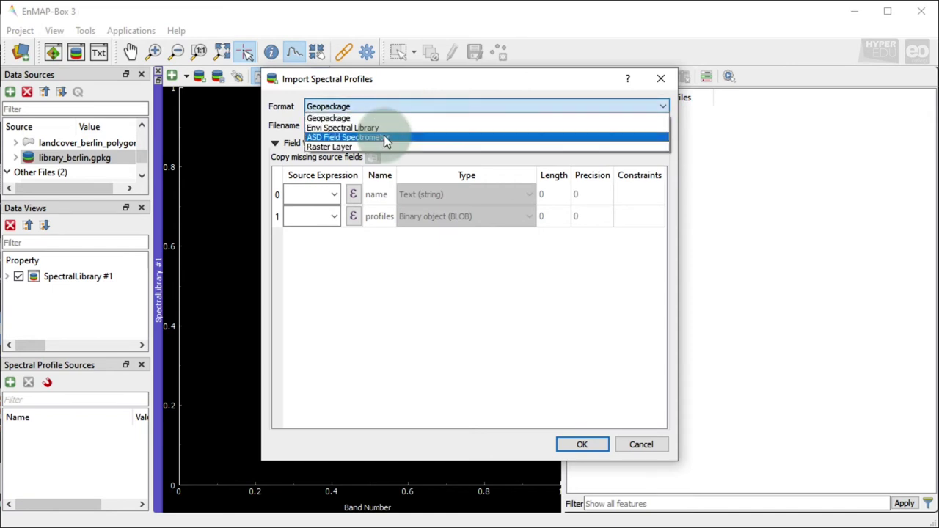
click(384, 137)
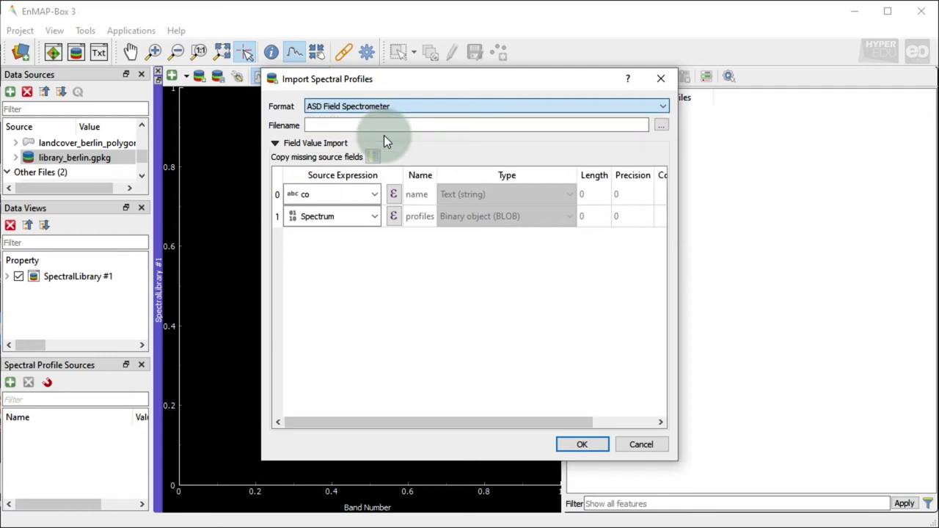
click(661, 125)
click(731, 198)
shift+click(731, 275)
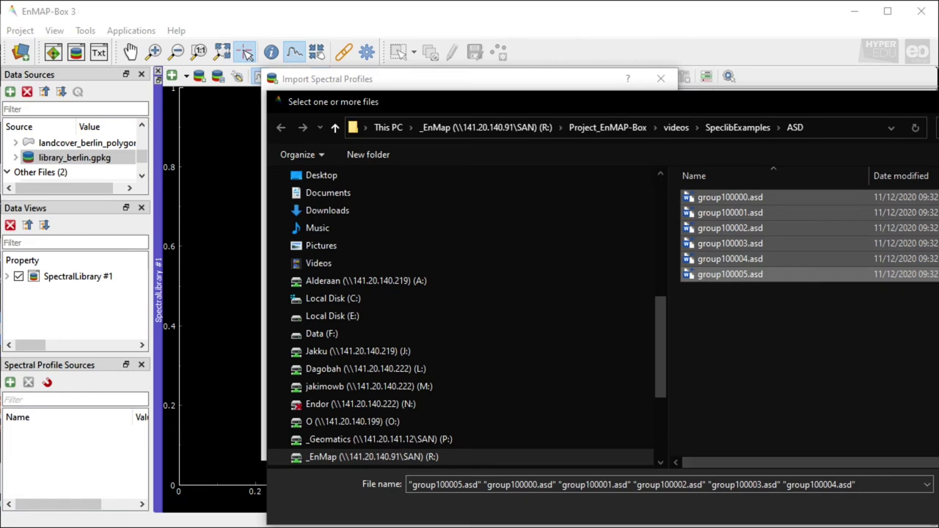
click(931, 506)
Map the Spectrum field to profiles and open the Copy attributes list.
click(372, 223)
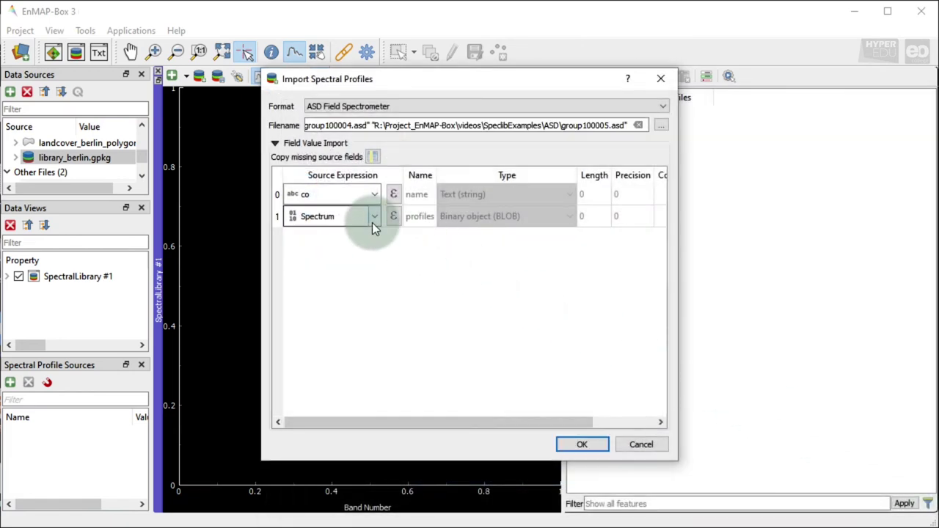
drag(452, 83, 288, 82)
click(208, 214)
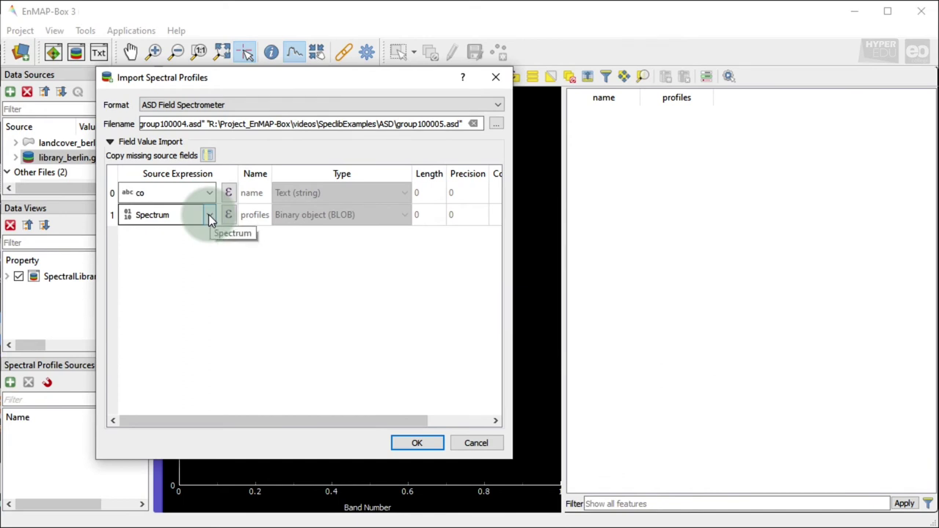
click(209, 214)
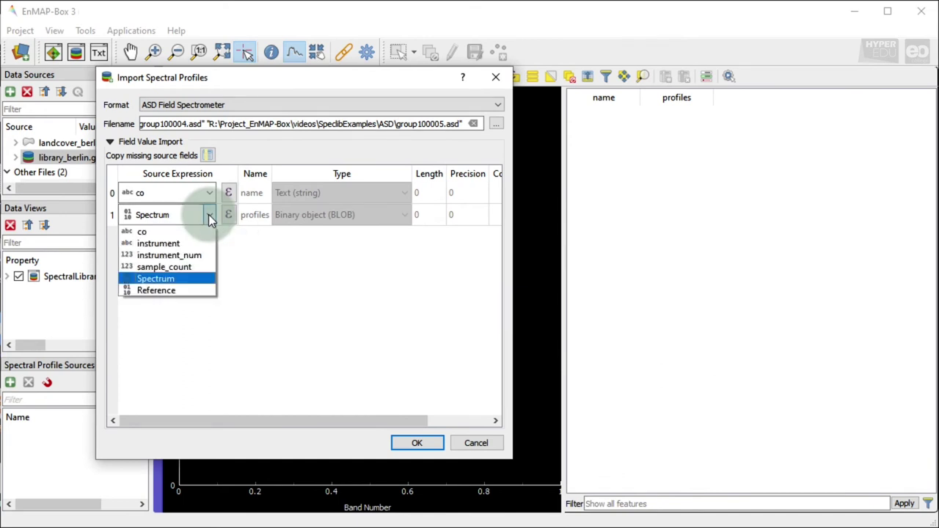
click(170, 278)
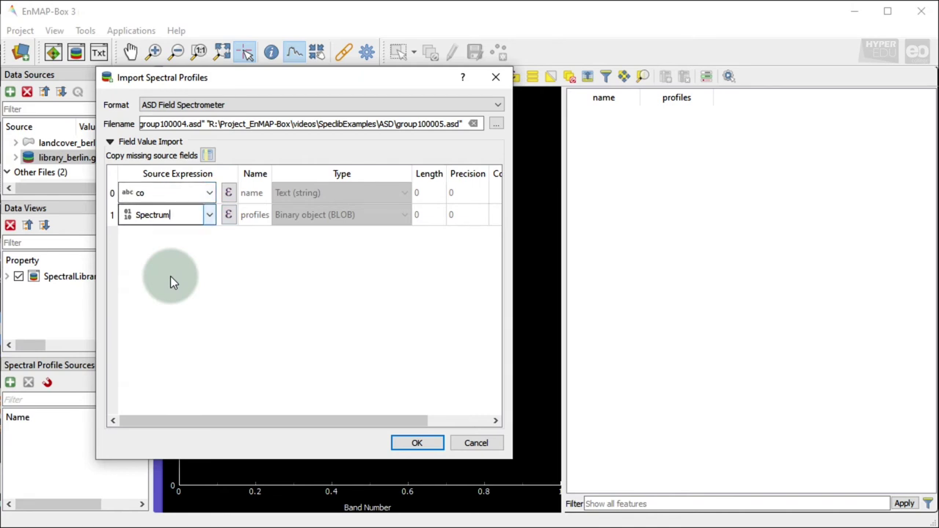
click(263, 192)
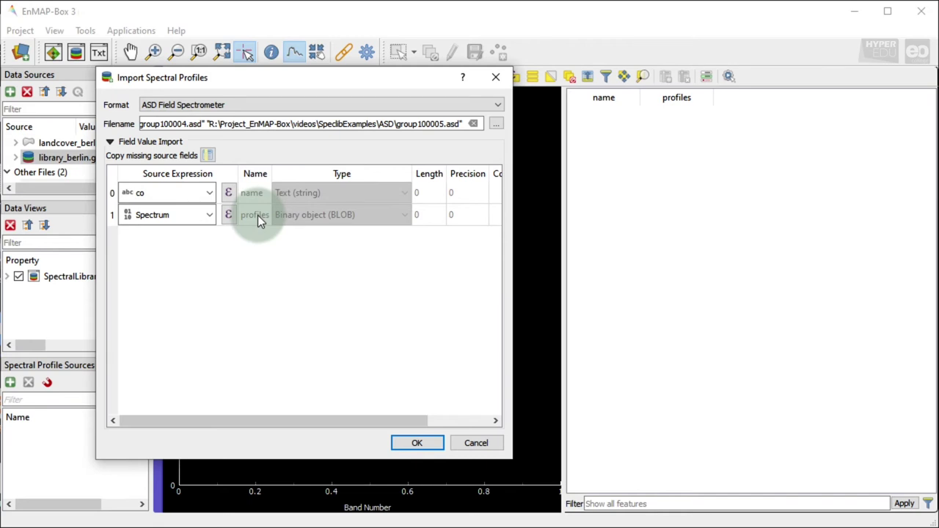
click(209, 217)
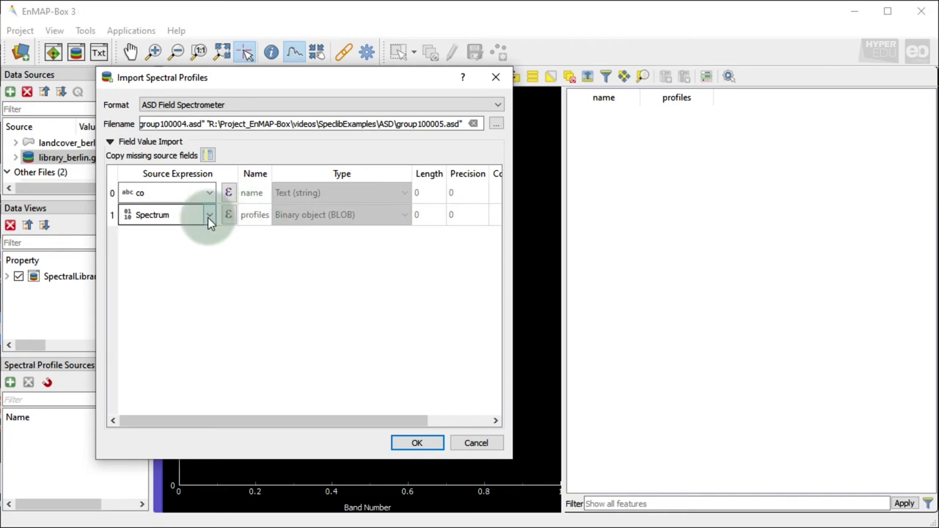
click(208, 155)
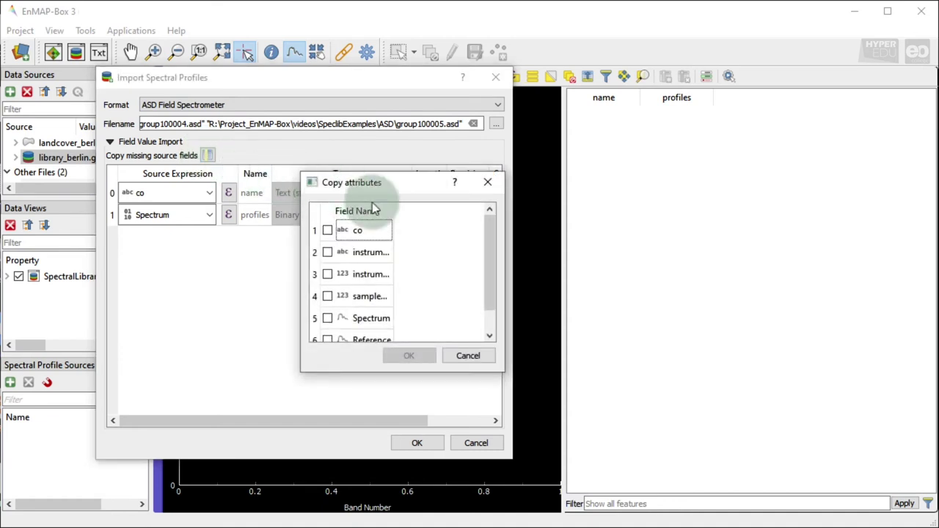
Copy the instrument_num, sample_count and Reference attributes.
drag(392, 210, 455, 207)
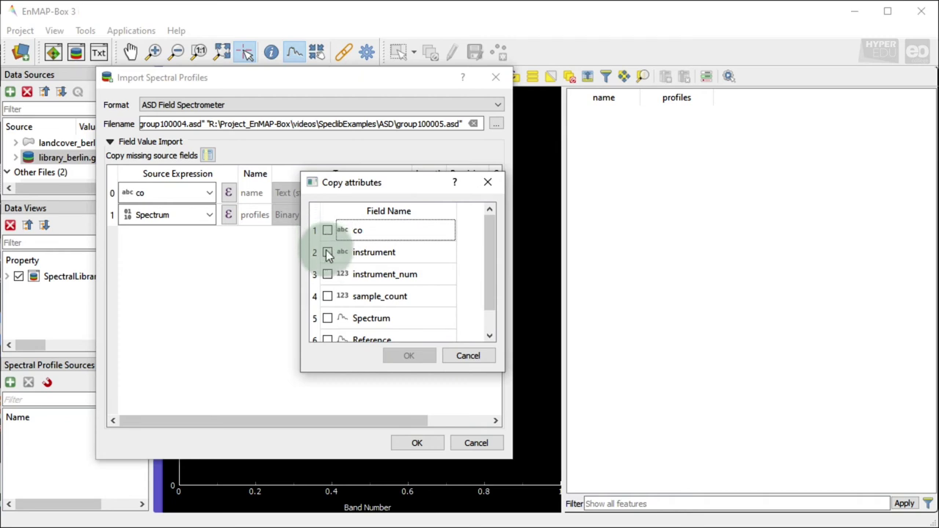
click(327, 275)
click(327, 295)
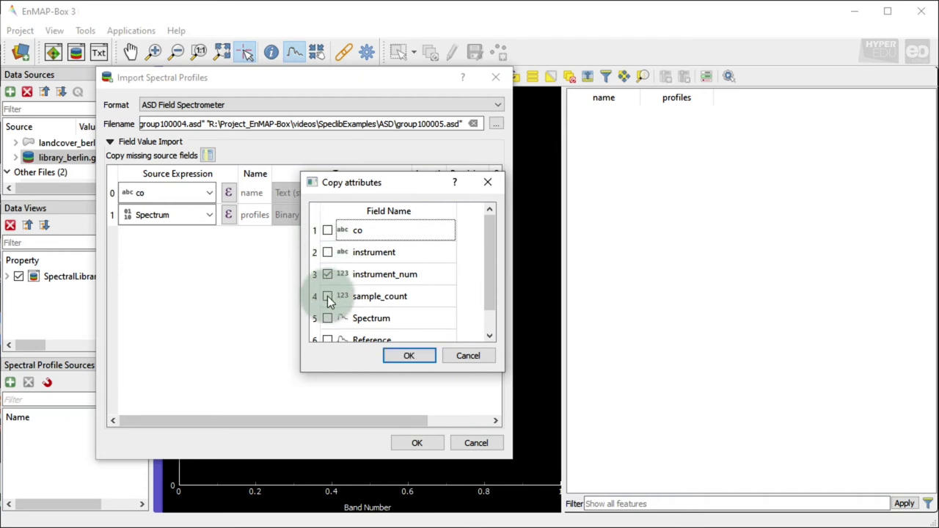
scroll(327, 301, down, 1)
click(327, 330)
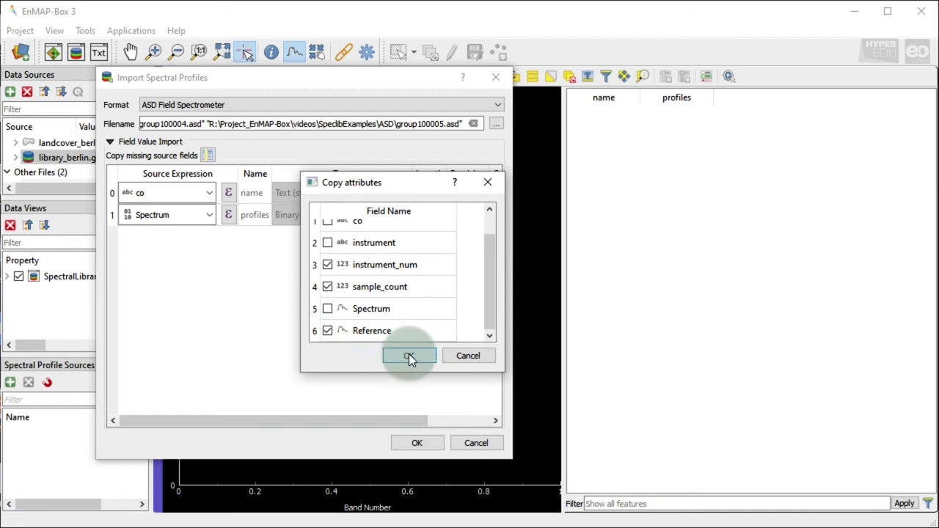
click(407, 356)
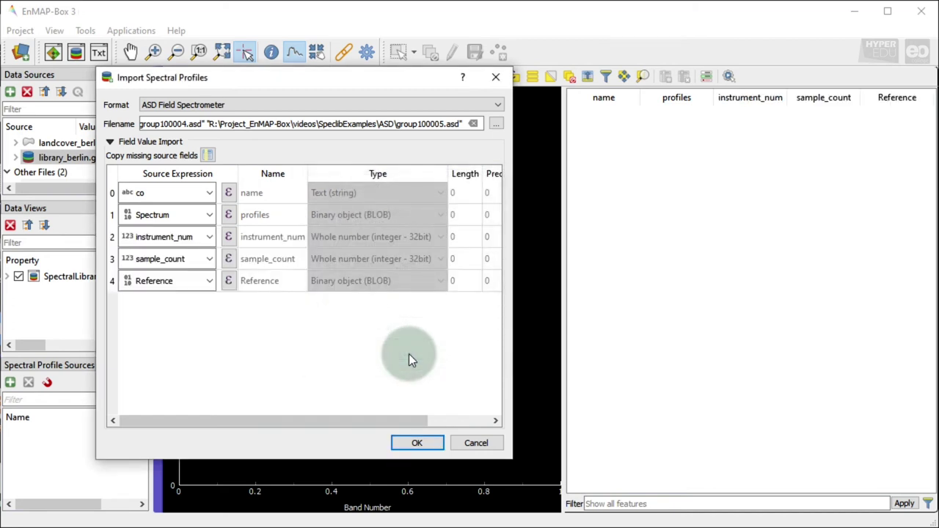
Confirm Spectrum feeds profiles, keep Reference's source, and import the ASD spectra.
click(209, 215)
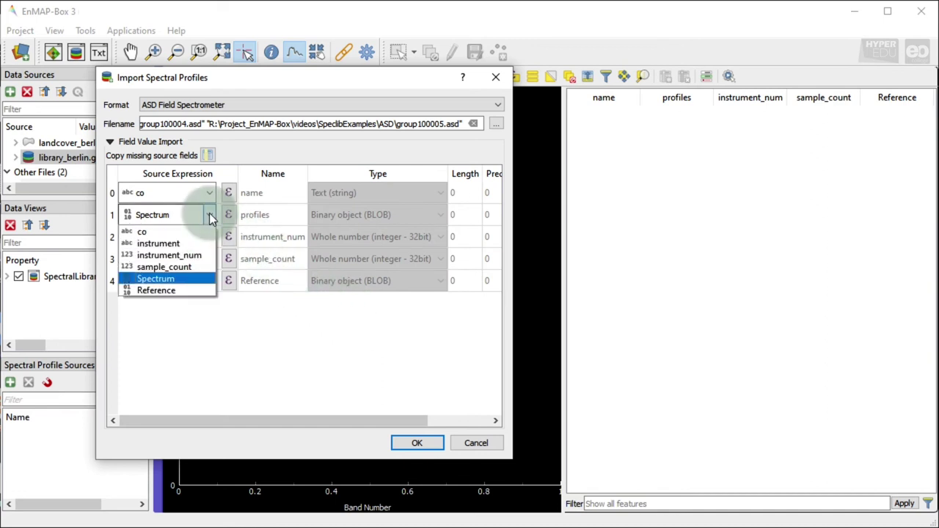
click(179, 276)
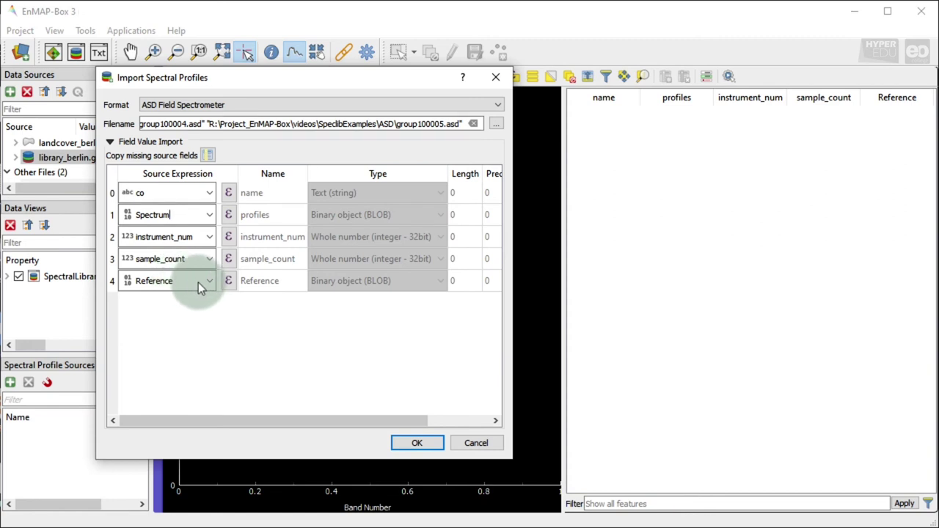
click(209, 285)
click(209, 285)
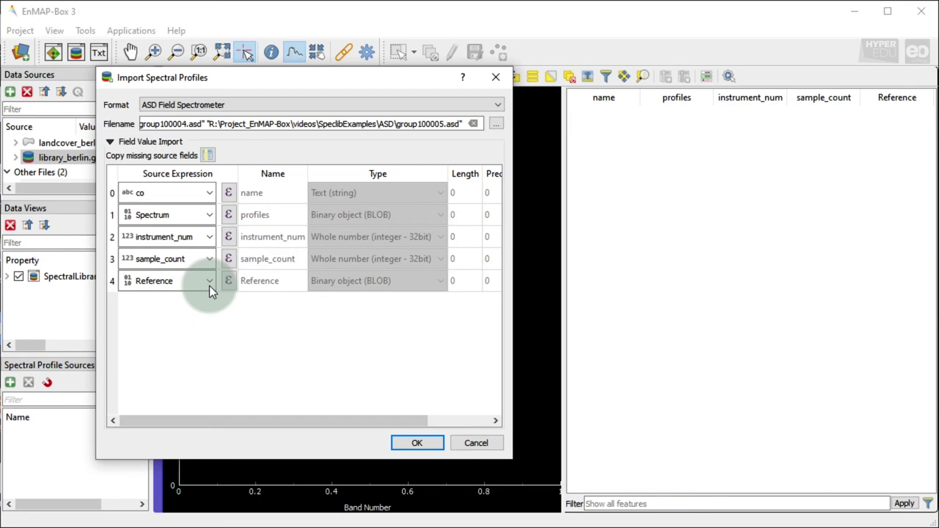
click(418, 442)
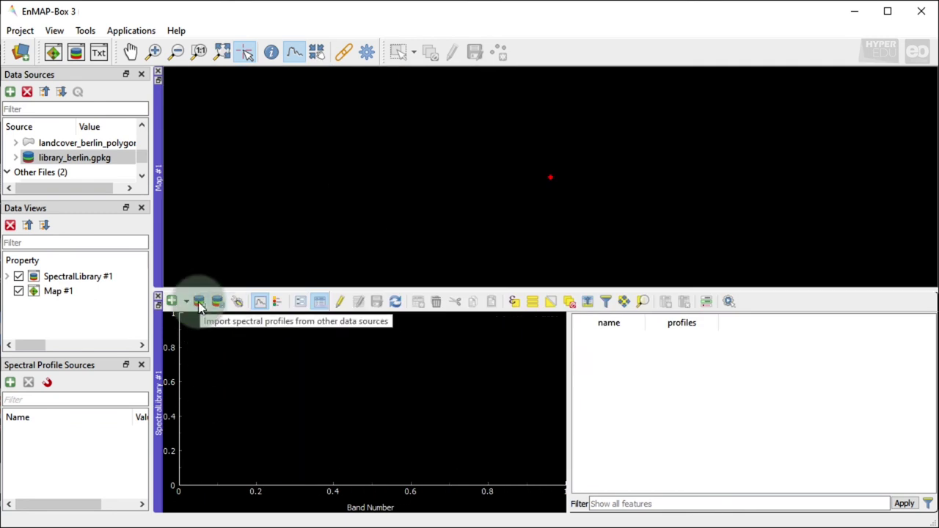
Drag landcover_berlin_point.gpkg and enmap_berlin.bsq onto Map #1.
click(72, 291)
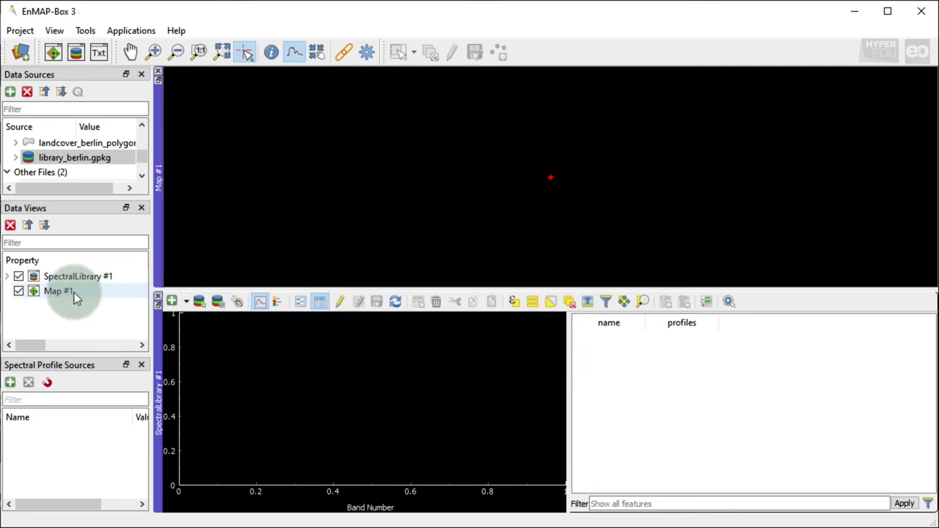
click(16, 143)
click(17, 143)
click(69, 157)
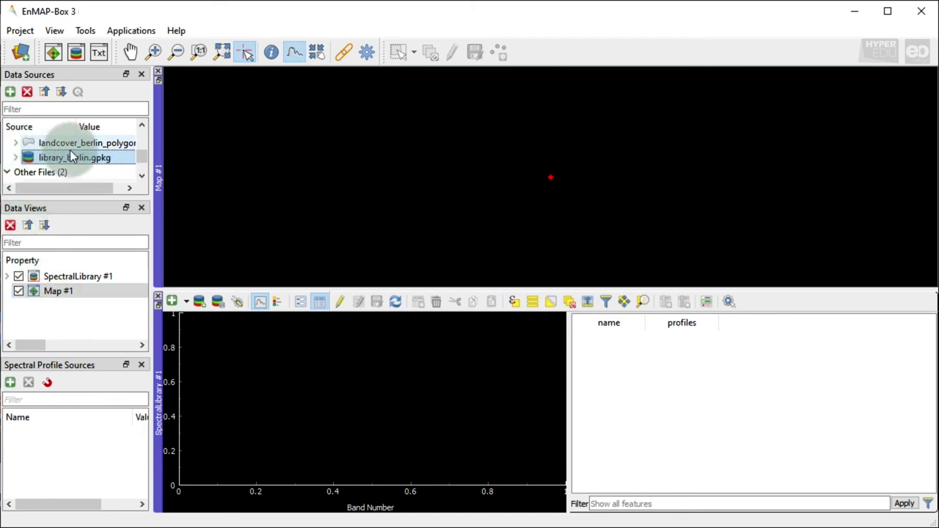
scroll(71, 151, up, 1)
drag(61, 171, 394, 152)
scroll(96, 158, down, 2)
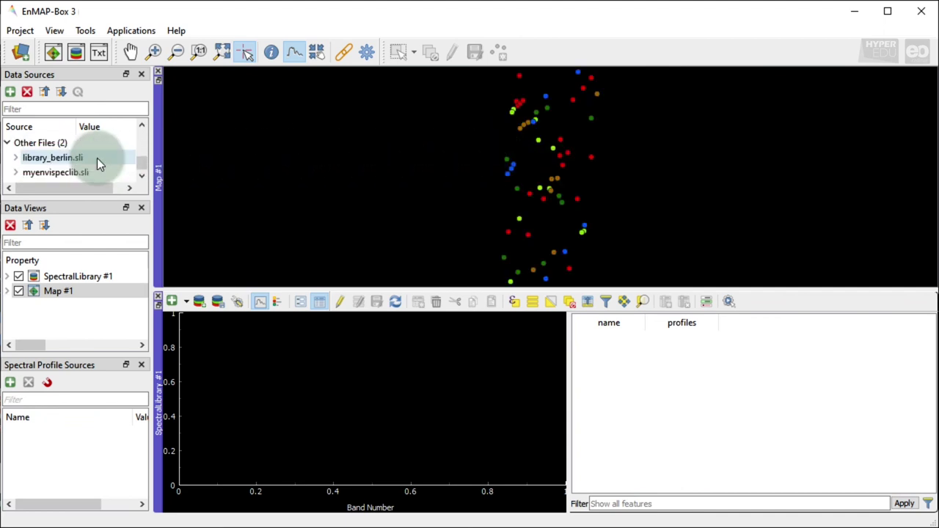
scroll(97, 158, up, 3)
drag(63, 157, 547, 190)
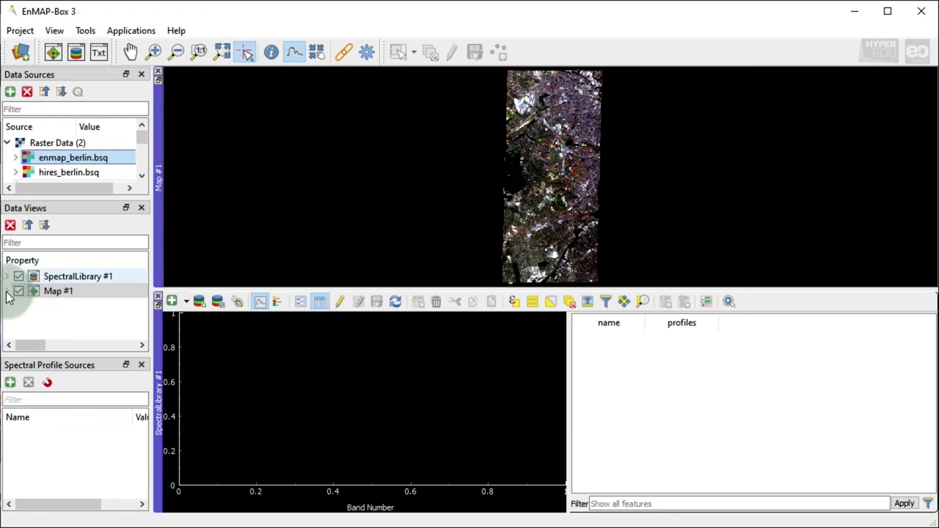
Move the land-cover point layer above the EnMAP image in Data Views and hide it.
click(7, 291)
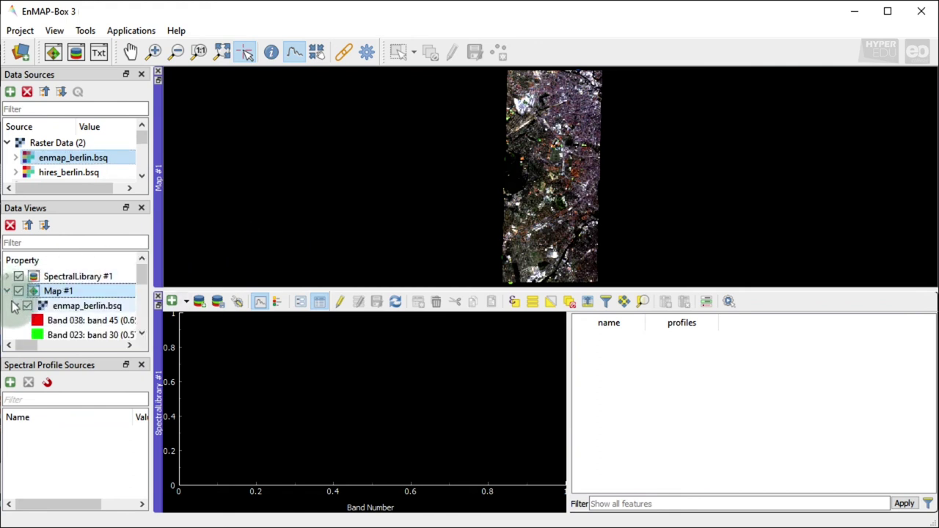
click(15, 305)
drag(69, 320, 85, 299)
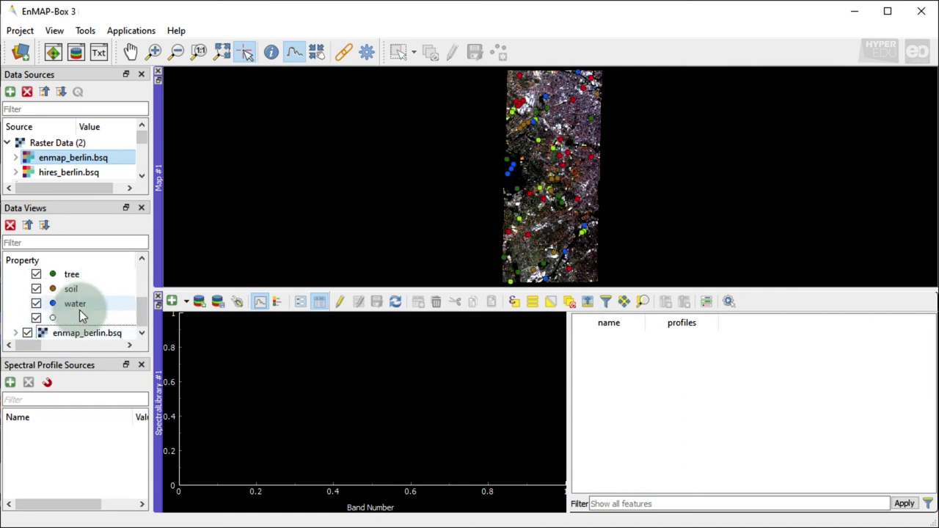
scroll(79, 310, up, 2)
click(16, 305)
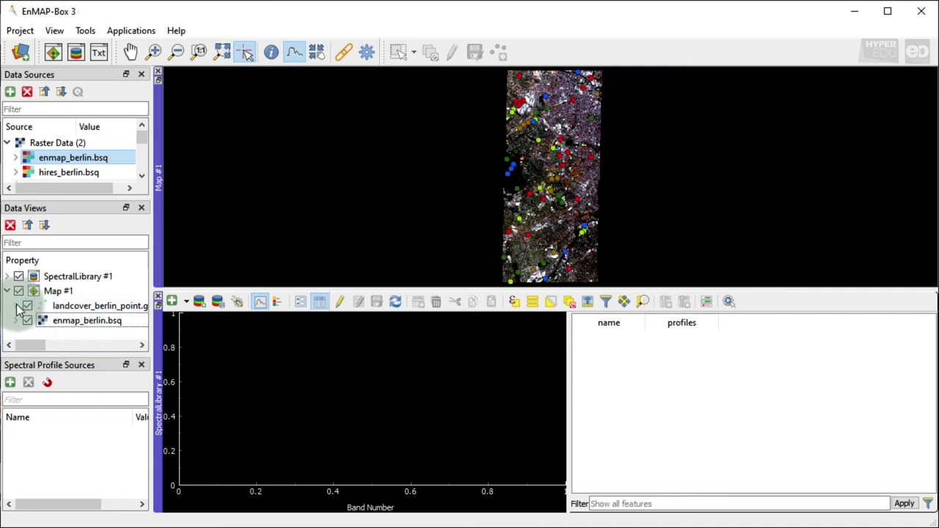
click(27, 306)
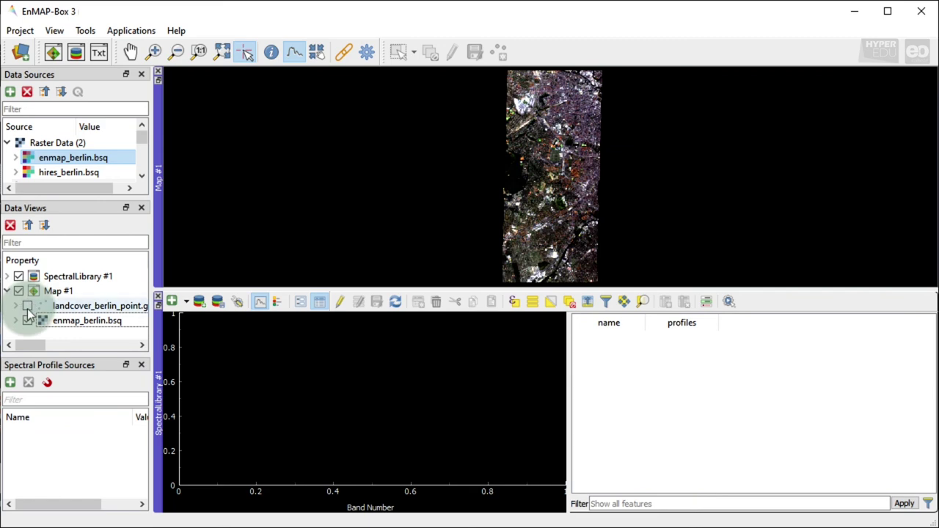
Hide the EnMAP image; set up a Raster Layer import: enmap_berlin.bsq, landcover_berlin_point.gpkg.
click(27, 320)
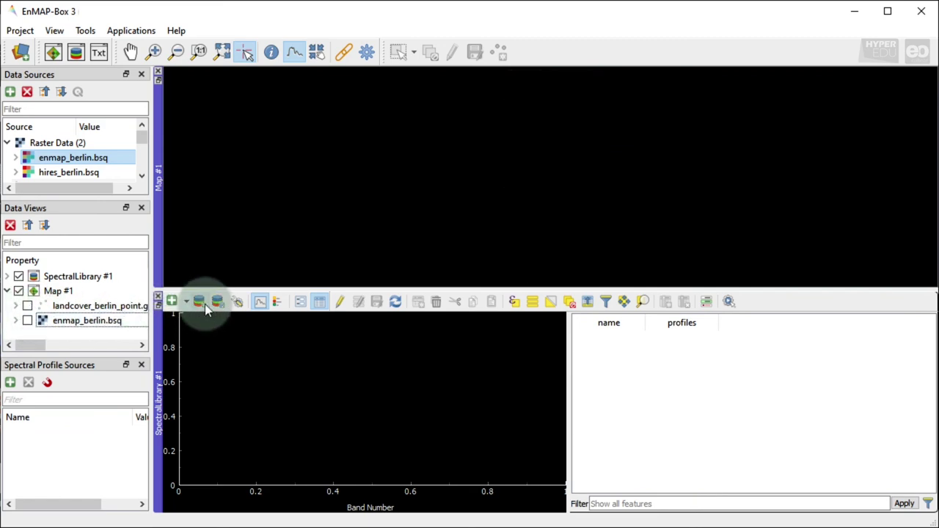
click(199, 301)
click(388, 100)
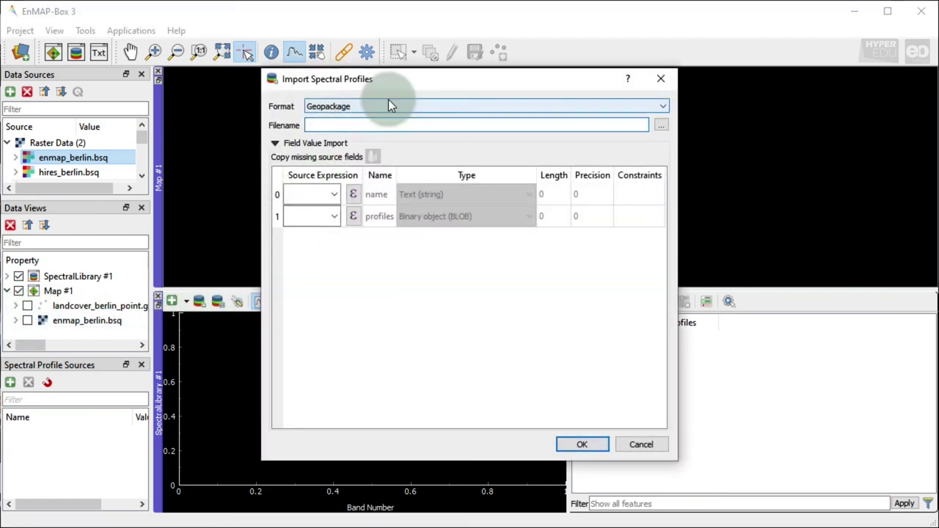
click(360, 146)
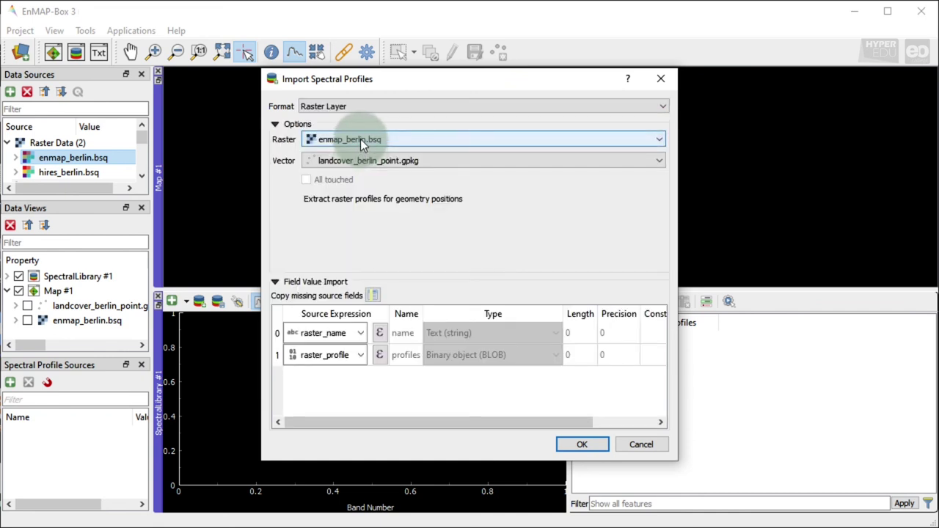
click(360, 138)
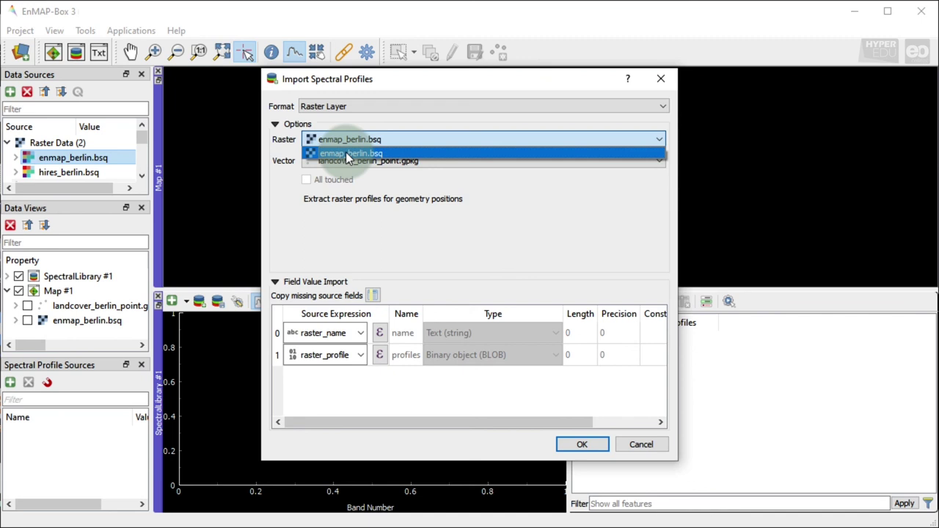
click(347, 152)
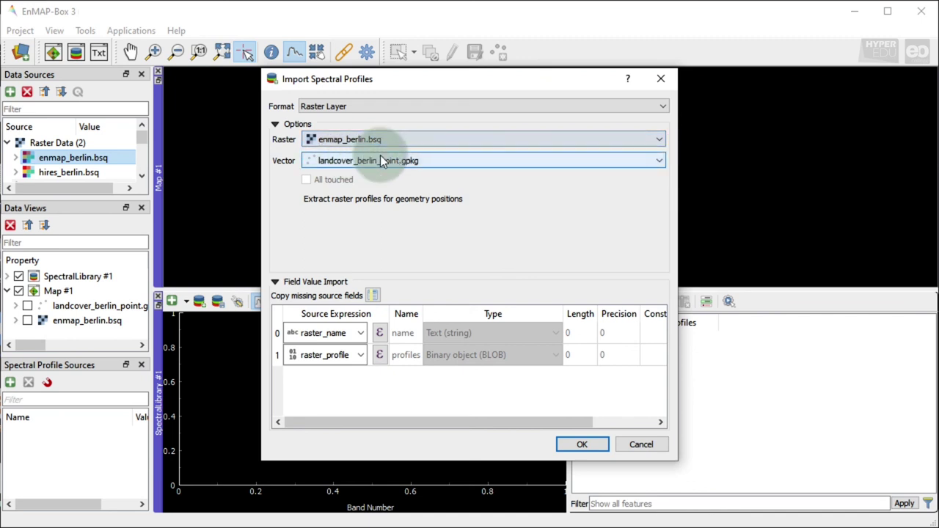
click(381, 160)
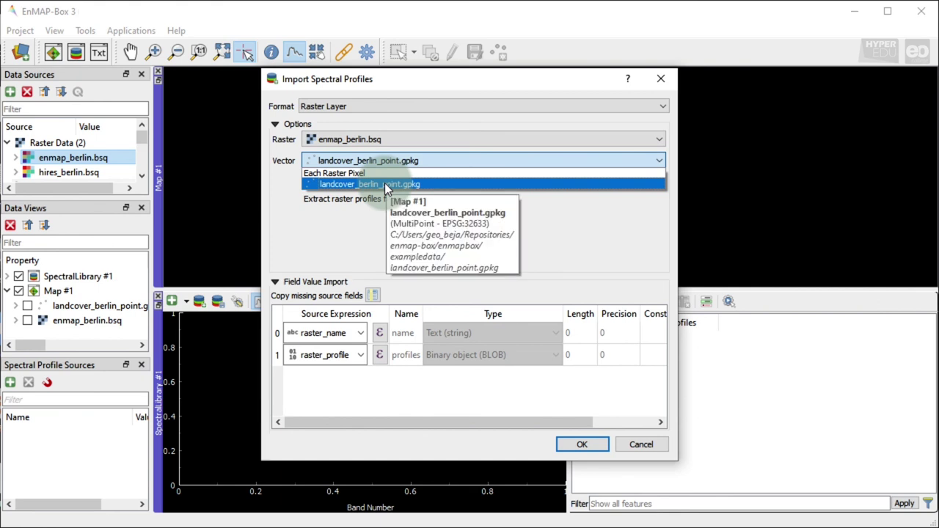
click(384, 184)
Copy raster_profile, raster_name, raster_source, raster_px_x, raster_px_y and level_1, then extract the profiles.
click(373, 294)
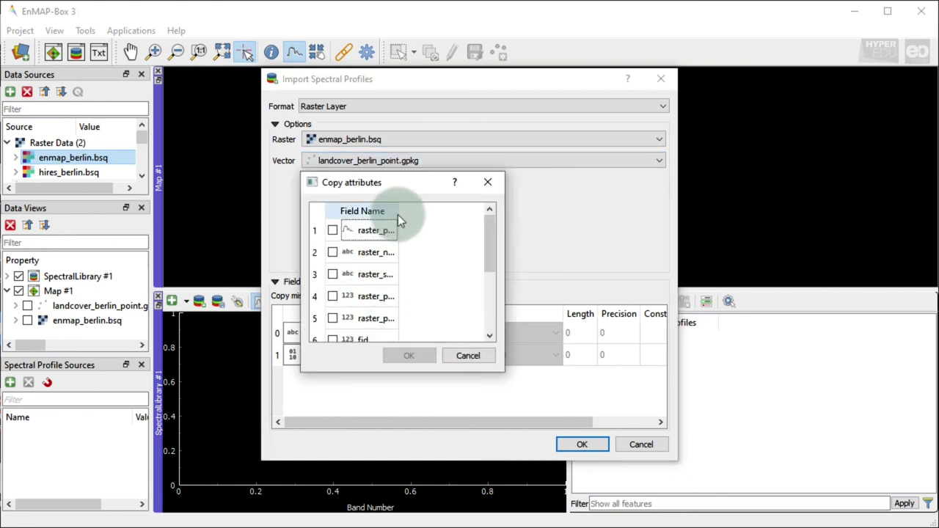
click(332, 230)
click(333, 252)
click(332, 273)
click(332, 295)
click(333, 317)
scroll(334, 292, down, 1)
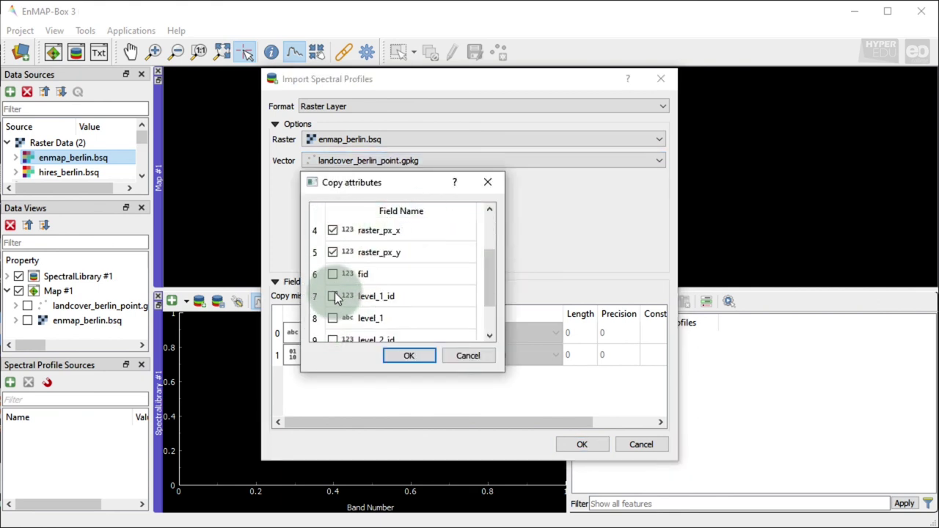
click(332, 318)
scroll(330, 328, down, 1)
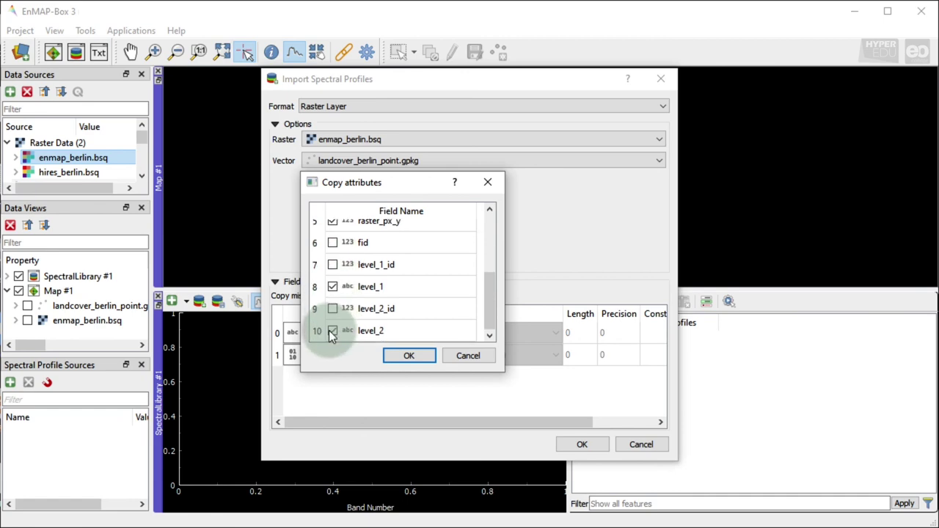
click(408, 355)
click(581, 445)
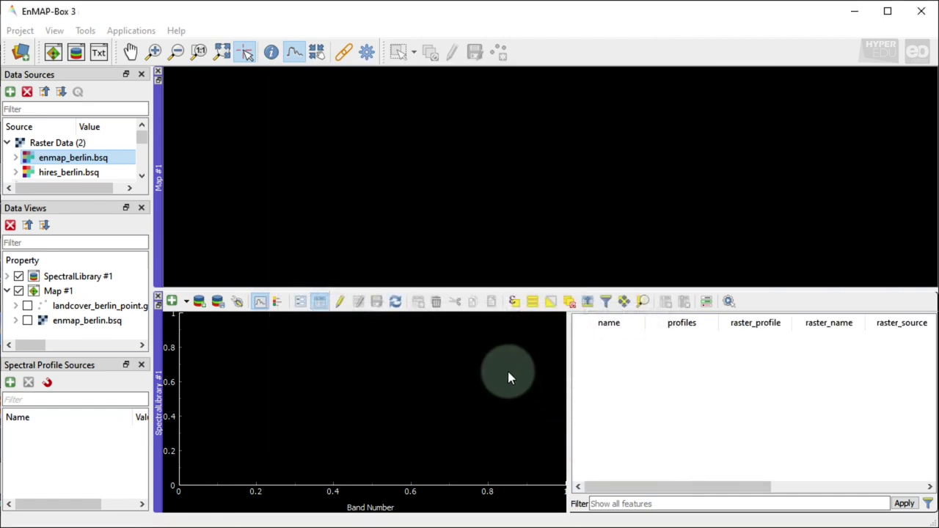